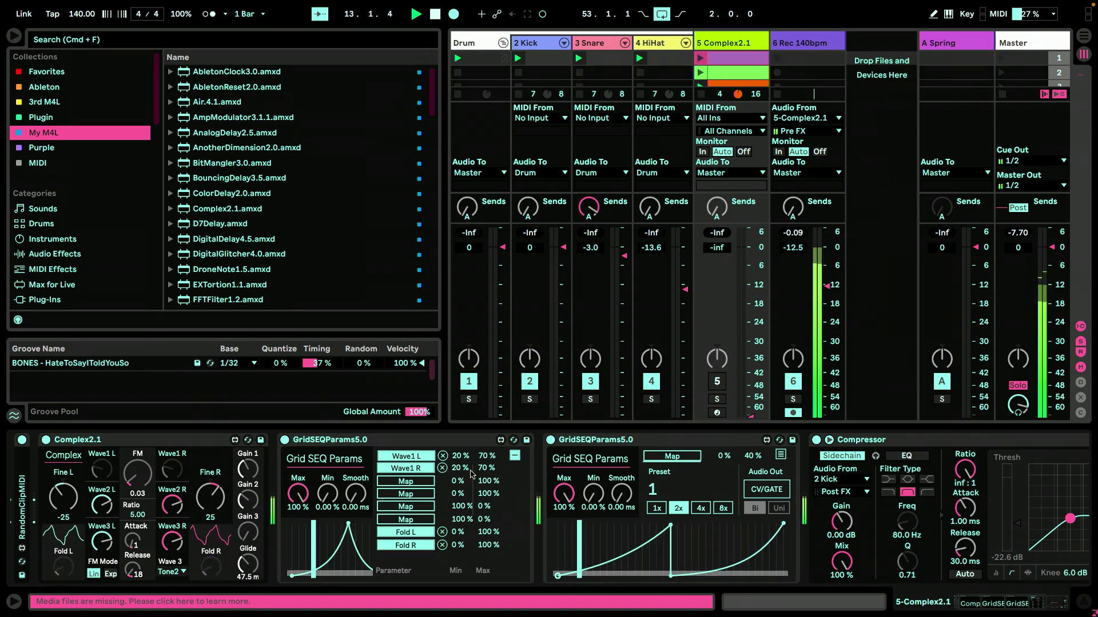
Collapse the first GridSEQParams mapping list, map the second GridSEQParams to the Complex2.1 FM knob, and set that mapping's maximum to 72%
click(515, 456)
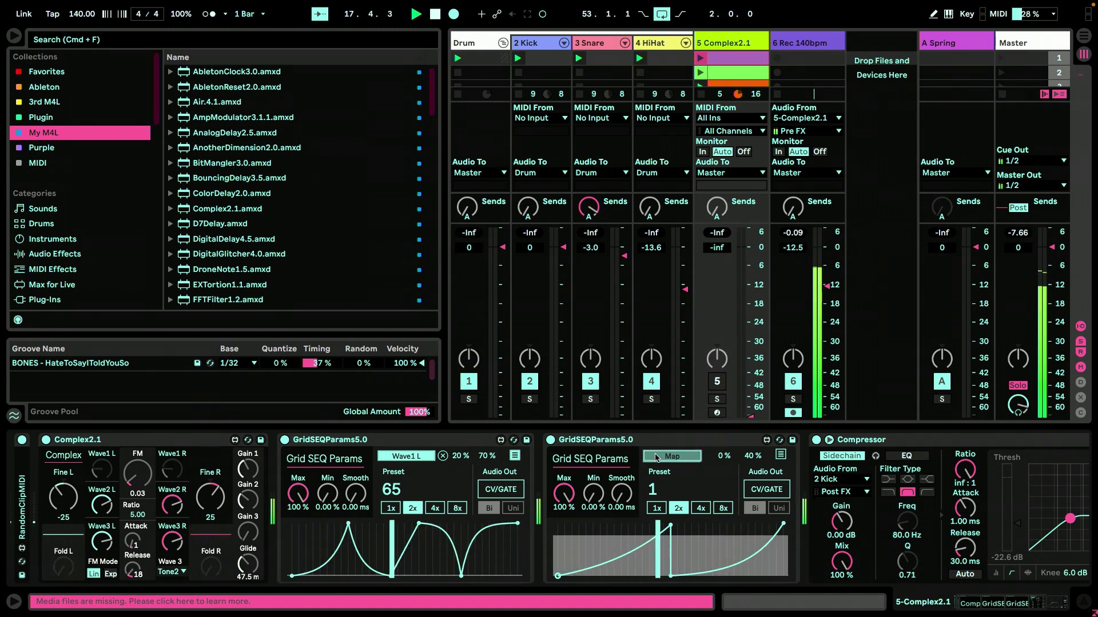
click(656, 457)
click(143, 474)
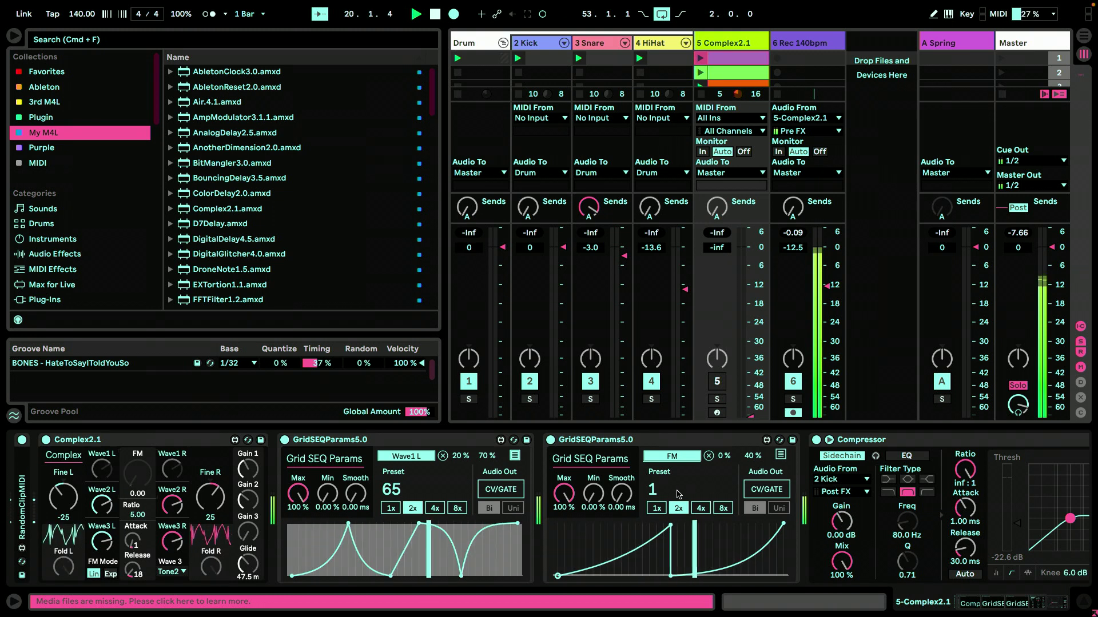
drag(744, 456, 759, 457)
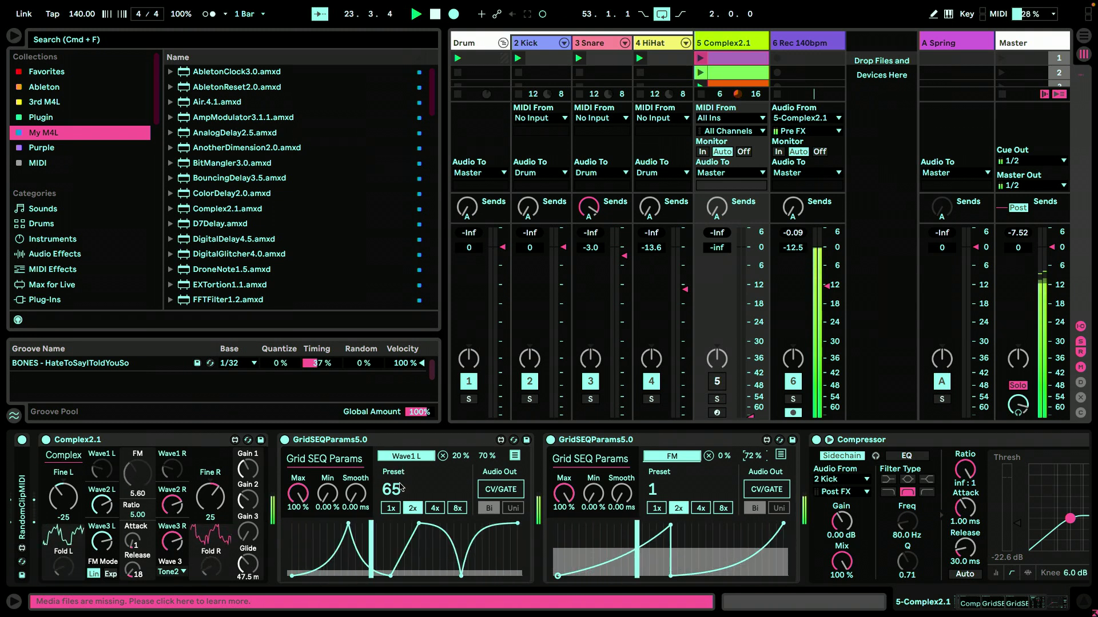
Switch both GridSEQParams devices to preset 2 and advance the Wave1 L sequencer through preset 3 to preset 4
drag(424, 492, 424, 526)
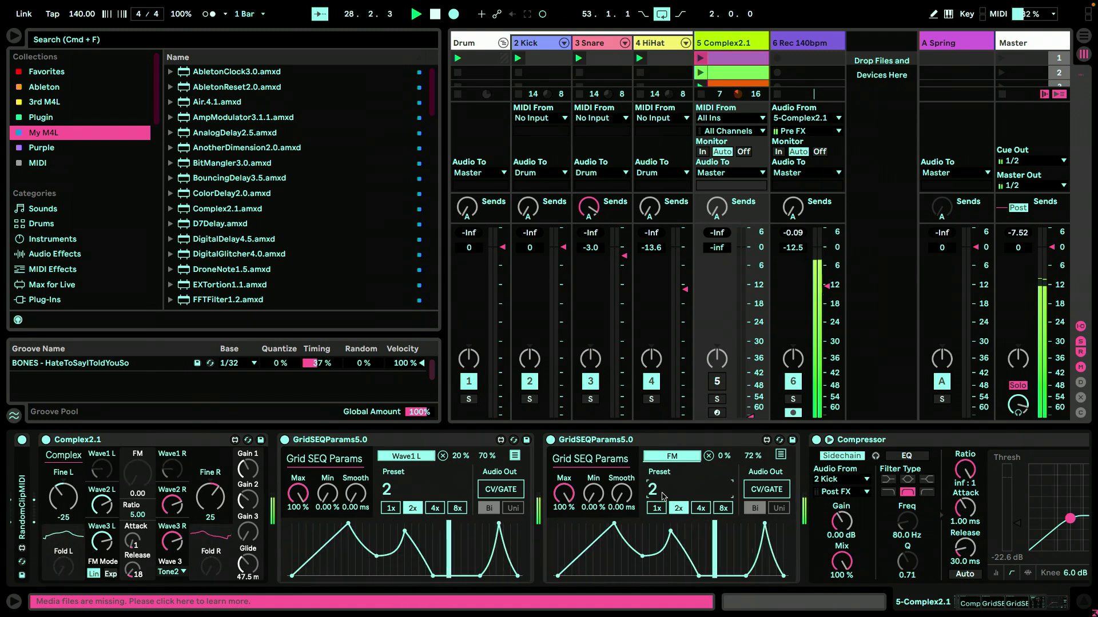
click(663, 441)
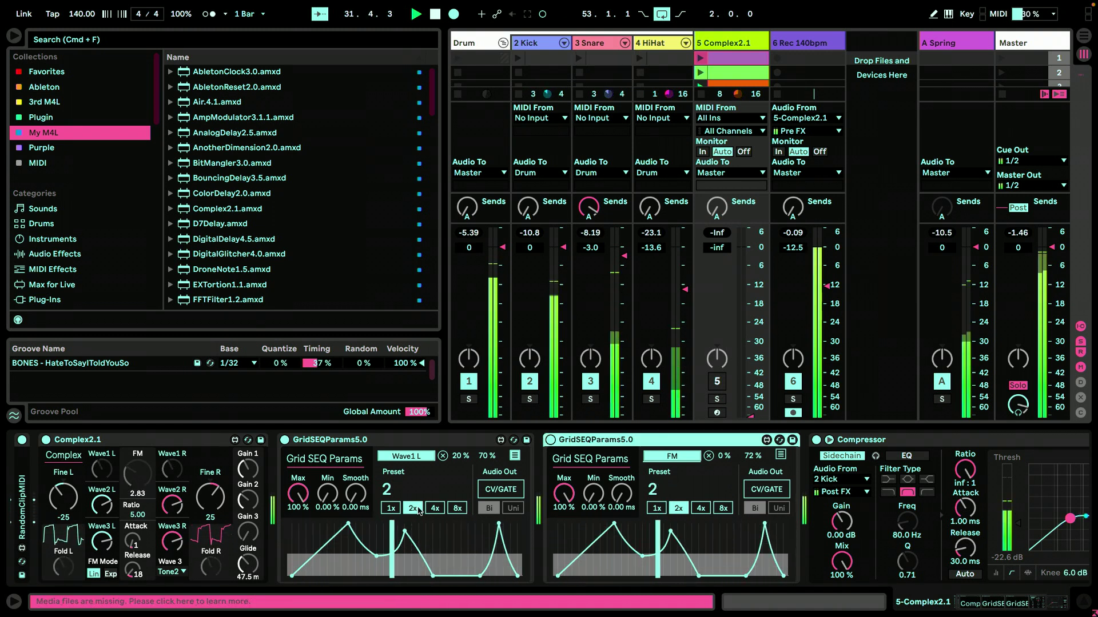
click(393, 496)
key(Up)
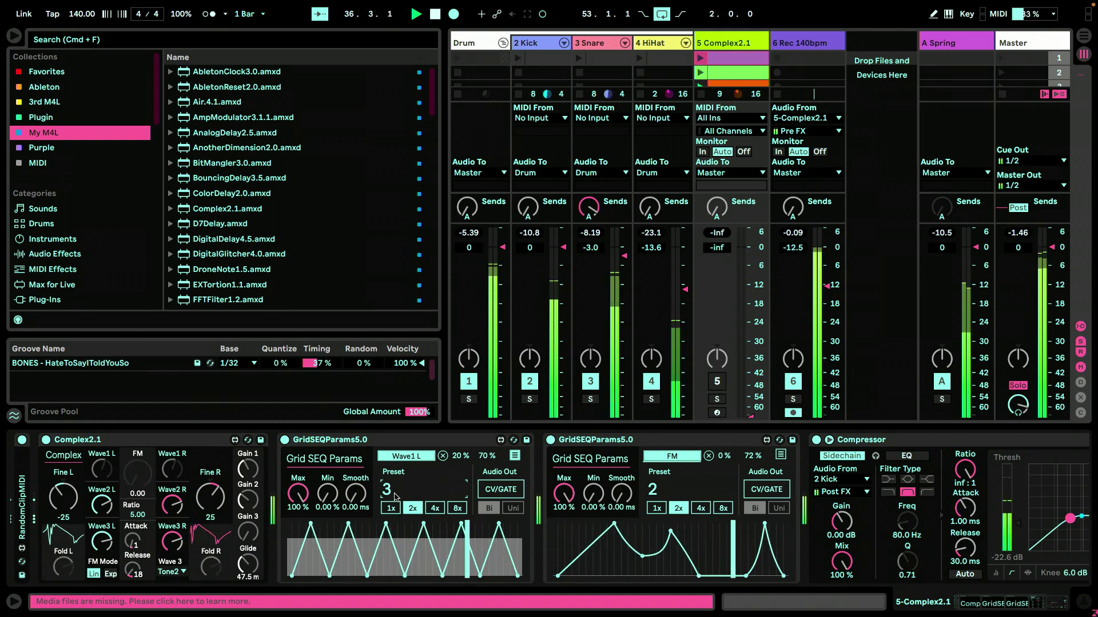
scroll(394, 497, up, 1)
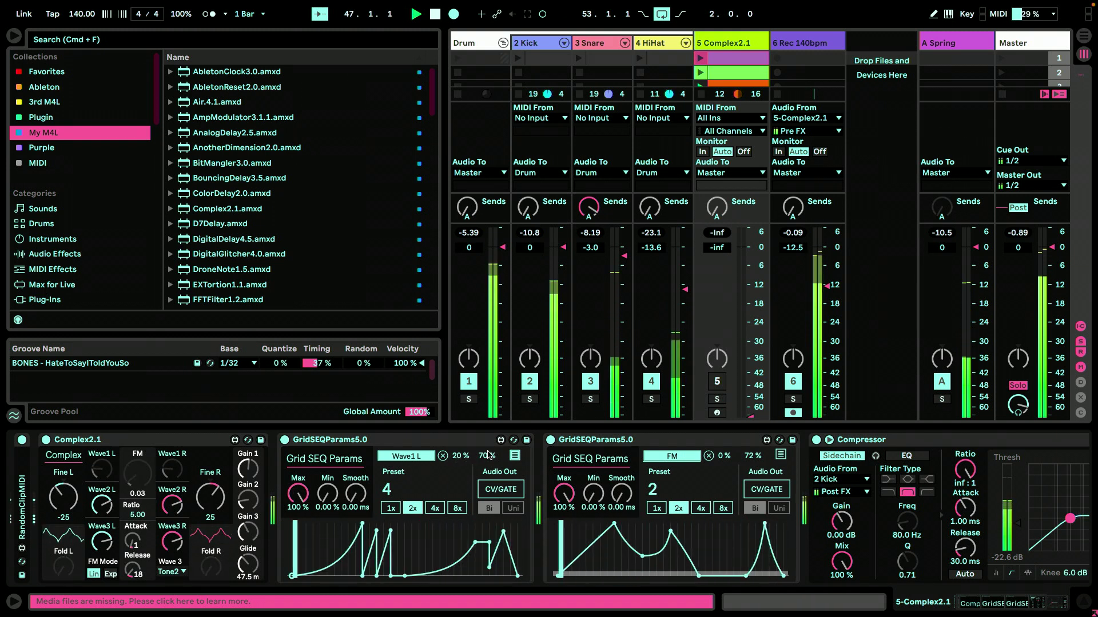
Map Wave3 L and Wave3 R to the two free inverted slots (100% to 0%) of the first GridSEQParams and collapse its mapping list
click(514, 456)
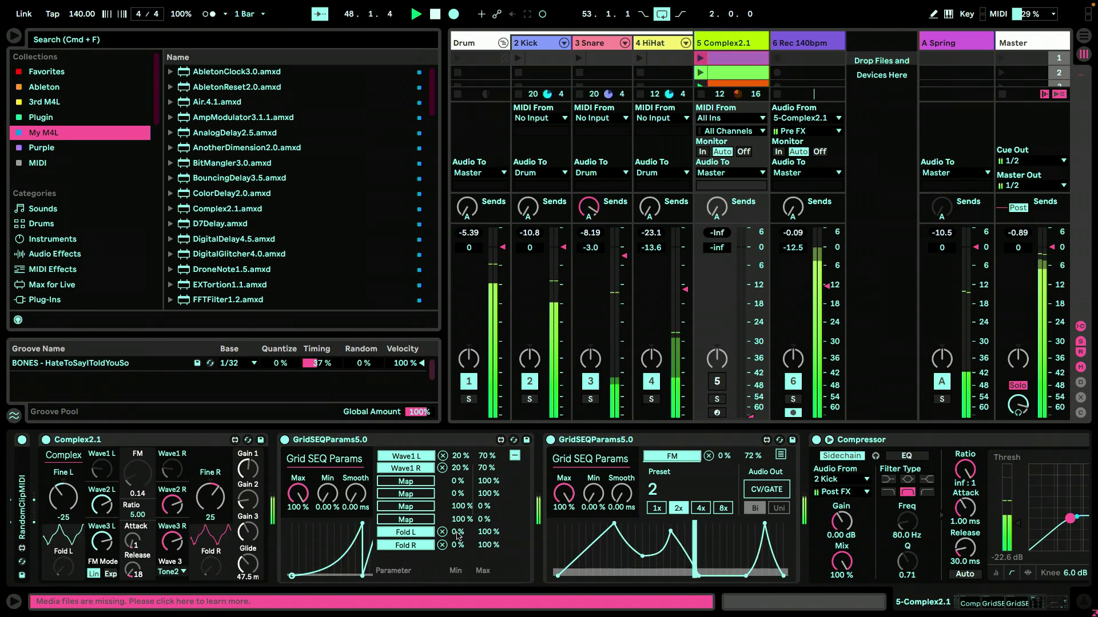
click(406, 507)
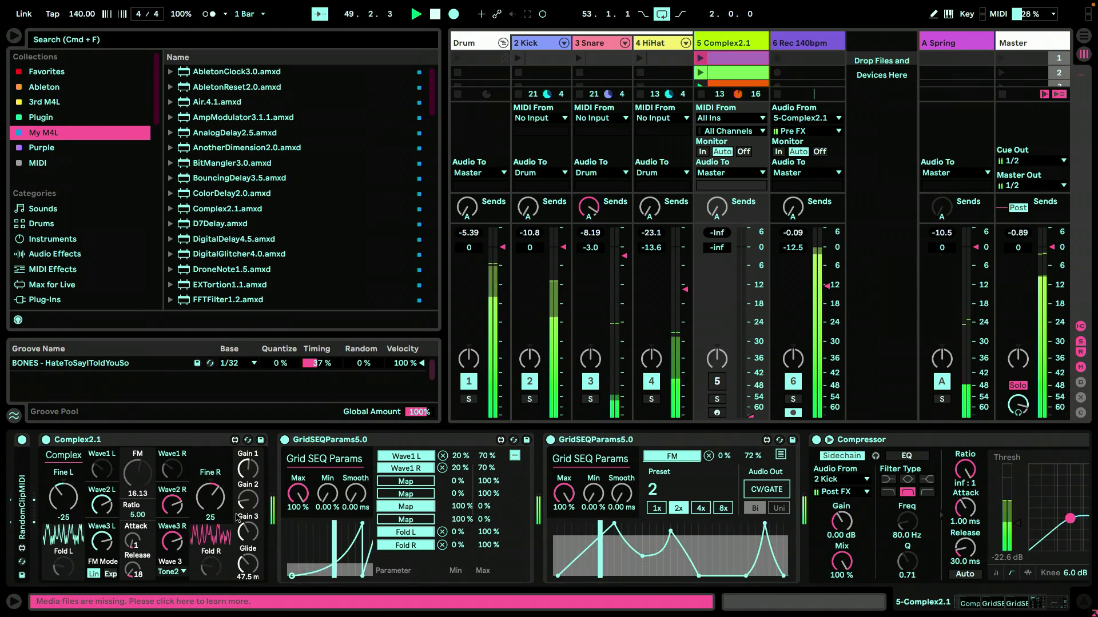
click(96, 542)
click(413, 520)
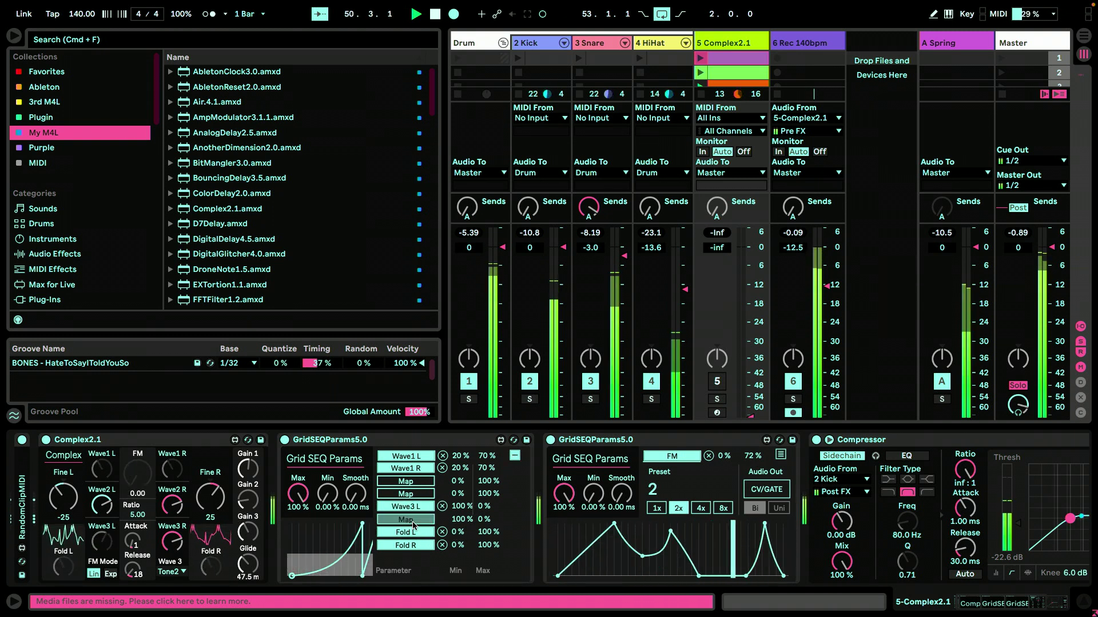
click(172, 539)
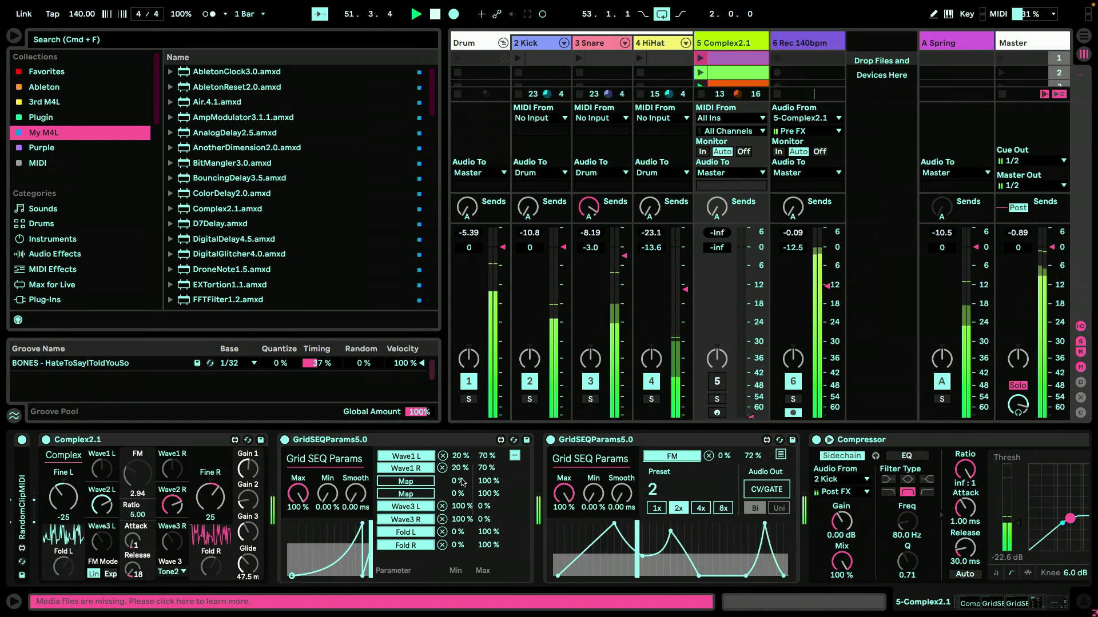
click(515, 456)
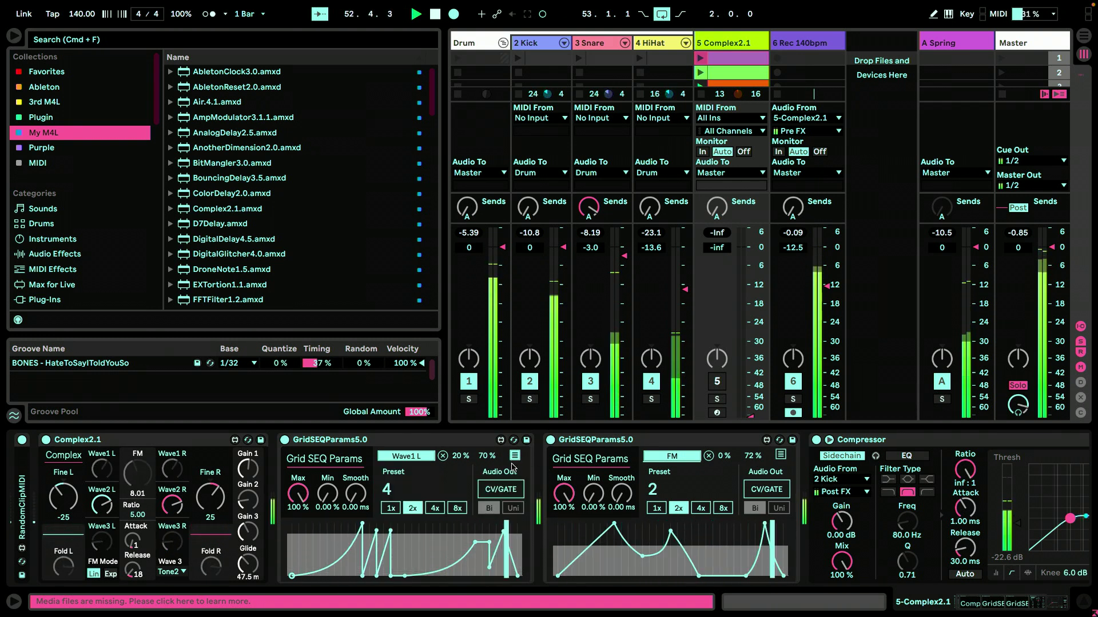
Step the Wave1 L sequencer's preset through 5 and 6 up to 7
click(483, 443)
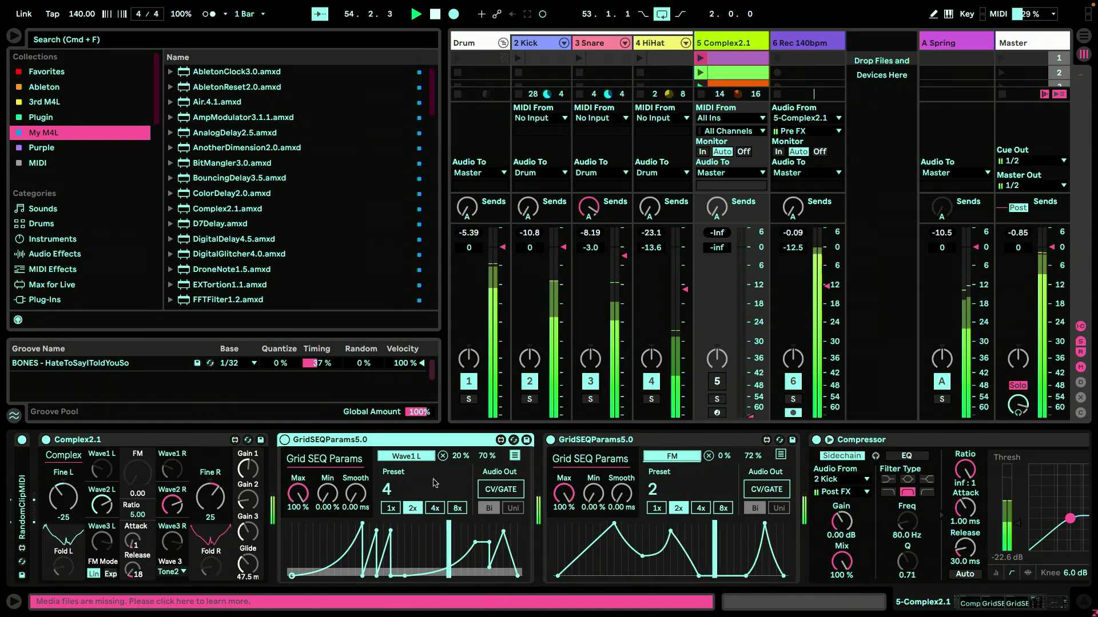
click(410, 487)
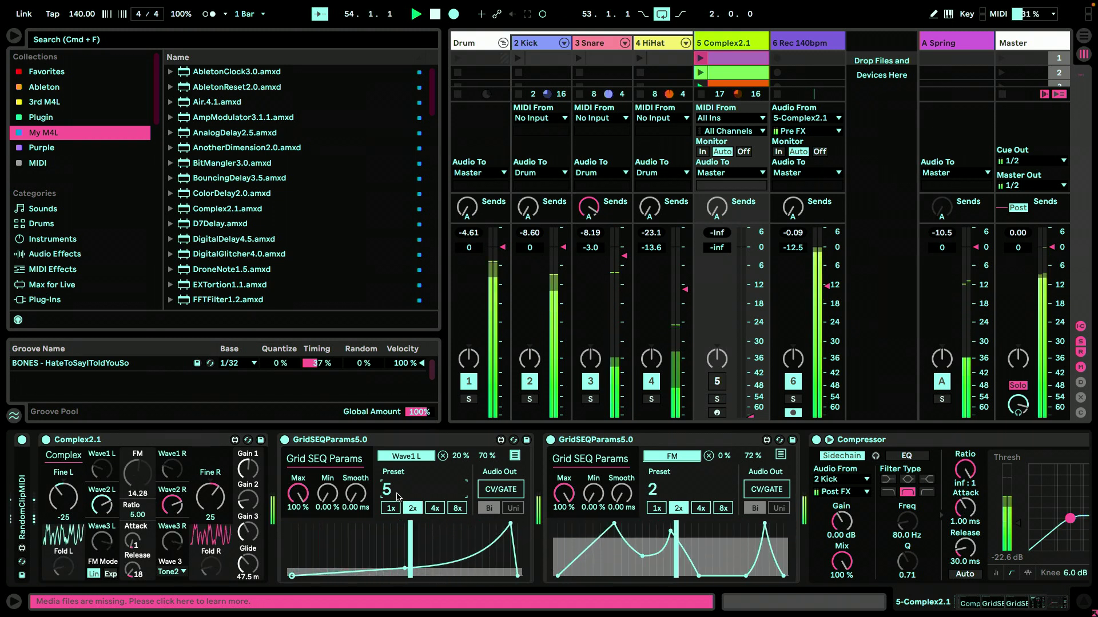
scroll(398, 497, up, 1)
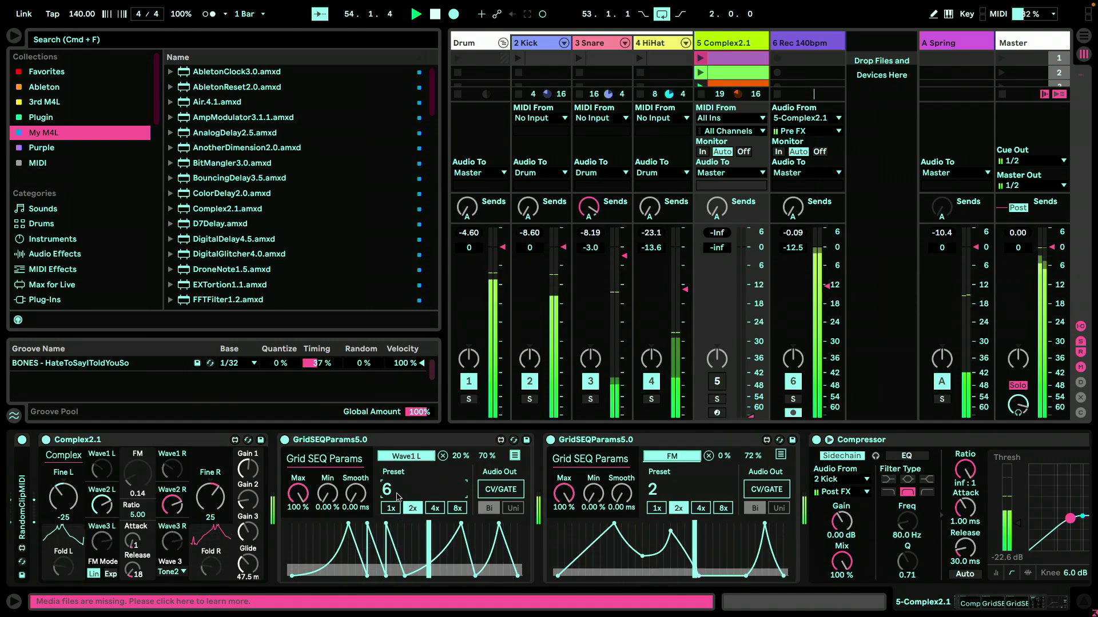
scroll(398, 496, up, 1)
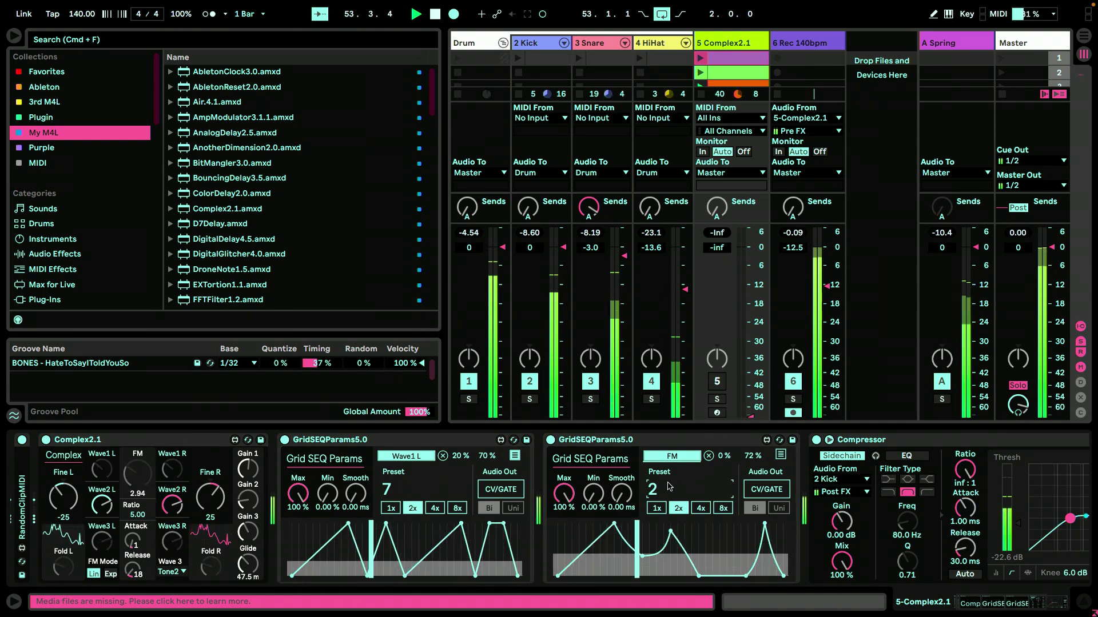
Set Complex2.1's FM mode to Exp and advance the Wave1 L sequencer to preset 10 and the FM sequencer to preset 4 with a 28% maximum
scroll(669, 486, up, 1)
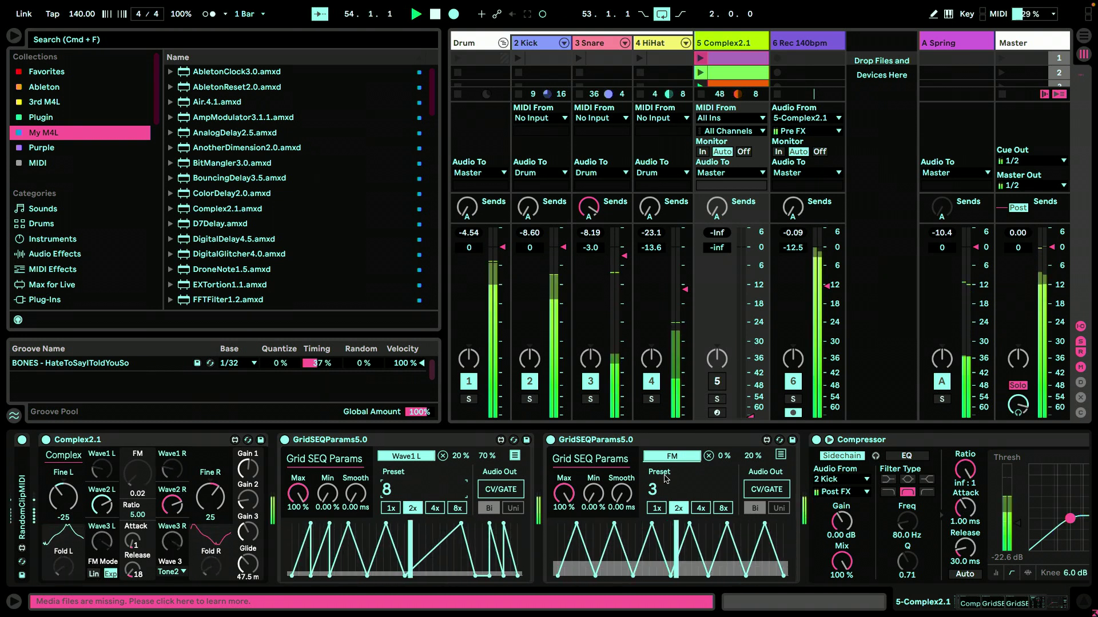
drag(753, 456, 755, 457)
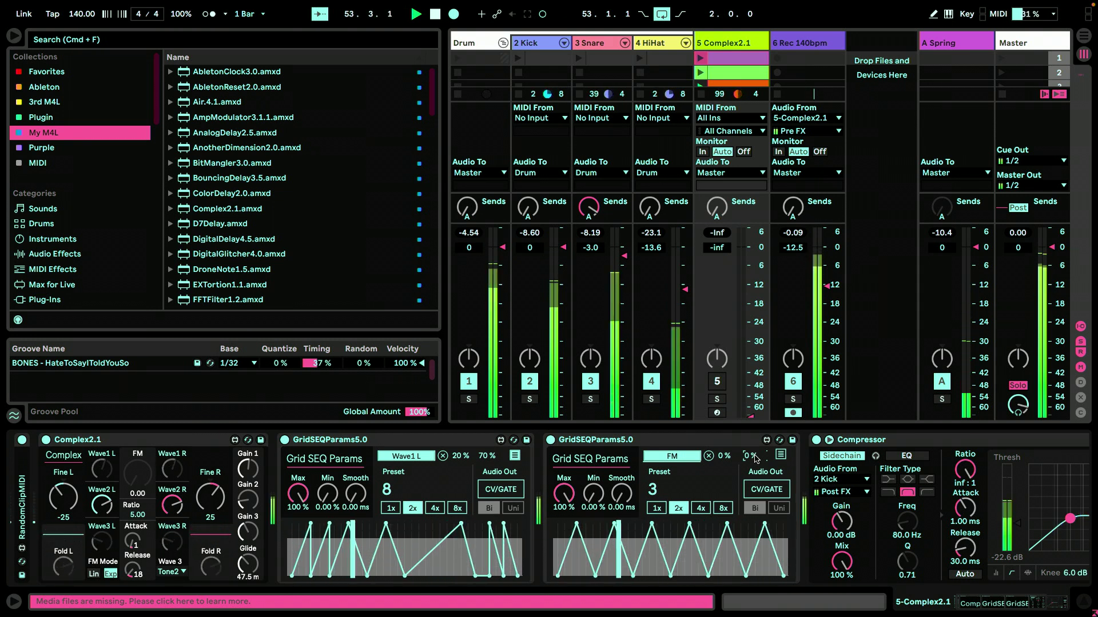
drag(436, 497, 436, 492)
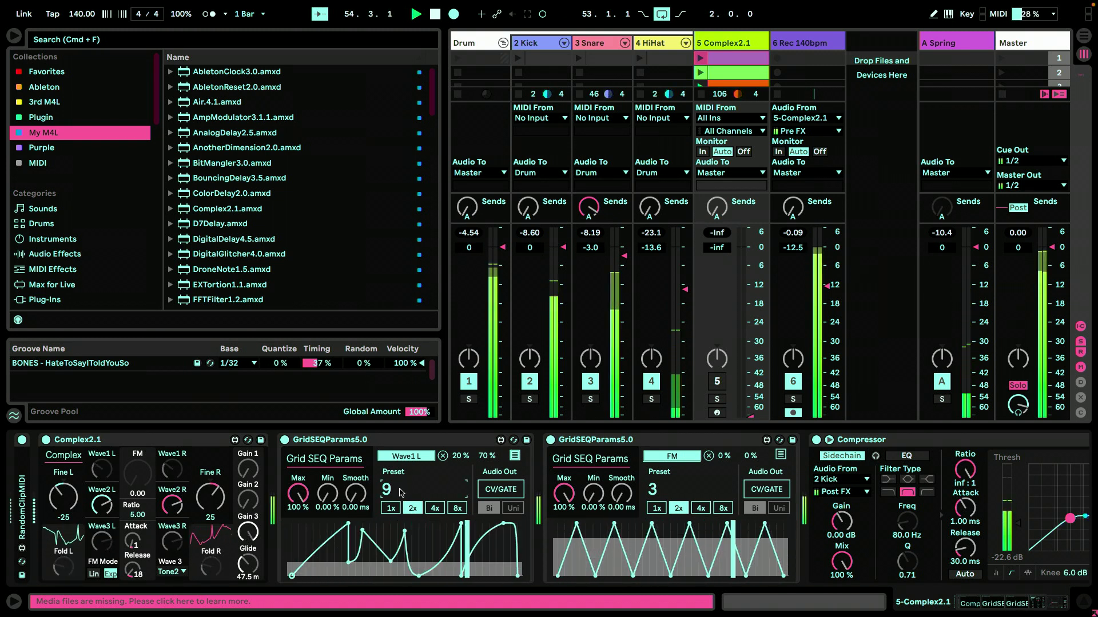
scroll(401, 493, up, 1)
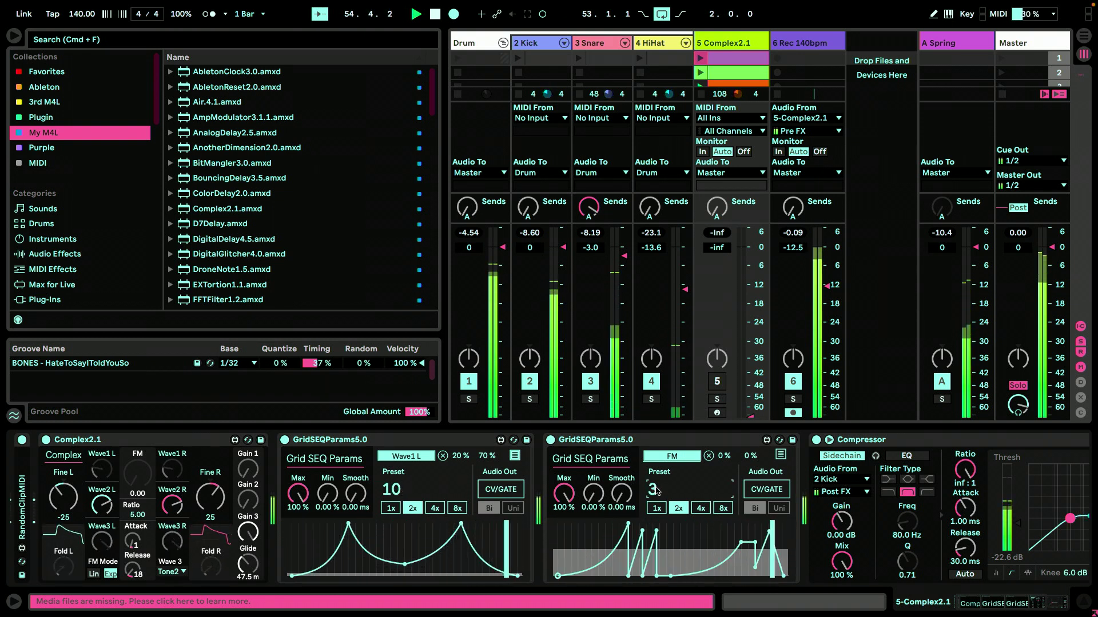
scroll(656, 491, up, 1)
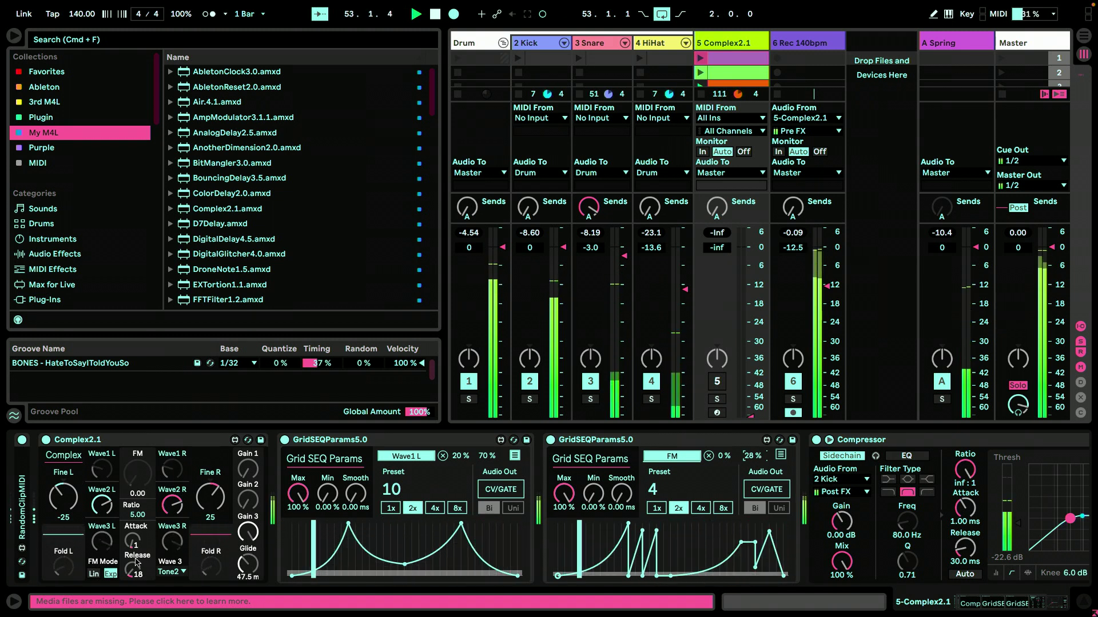
Set the FM mode to Lin and use preset 11 on the Wave1 L sequencer and preset 5 with a 51% maximum on the FM sequencer
click(94, 574)
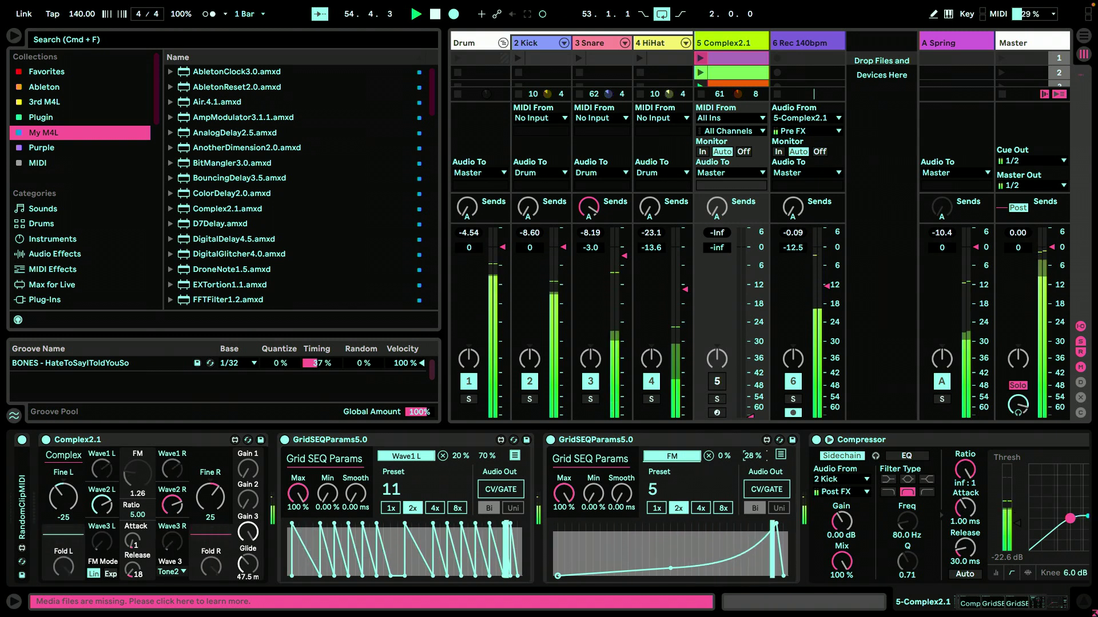
drag(745, 456, 754, 457)
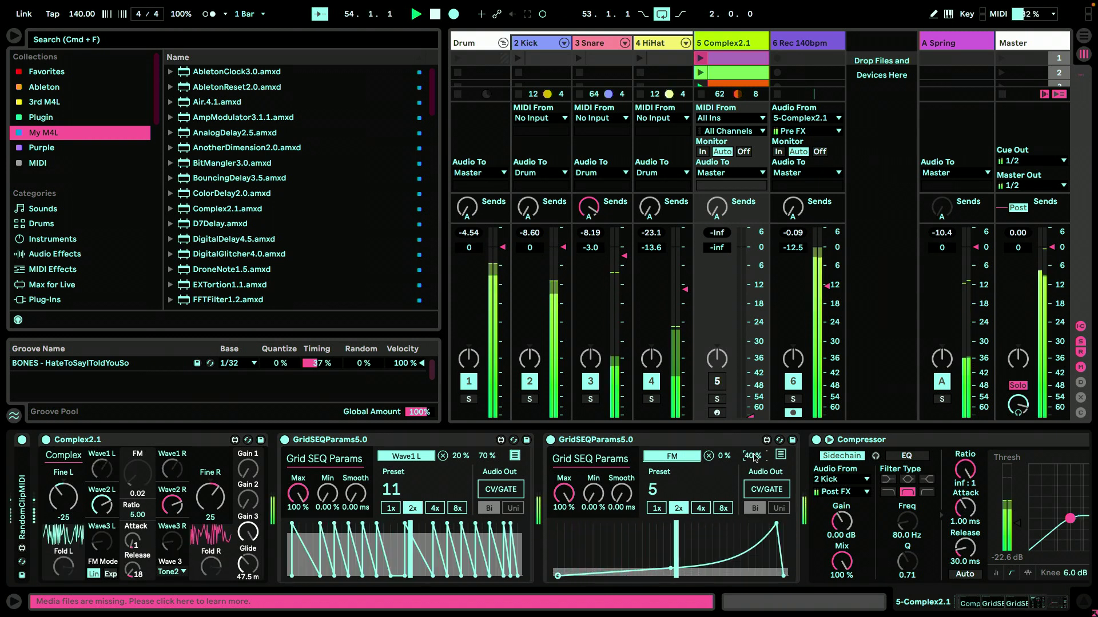
scroll(755, 456, up, 11)
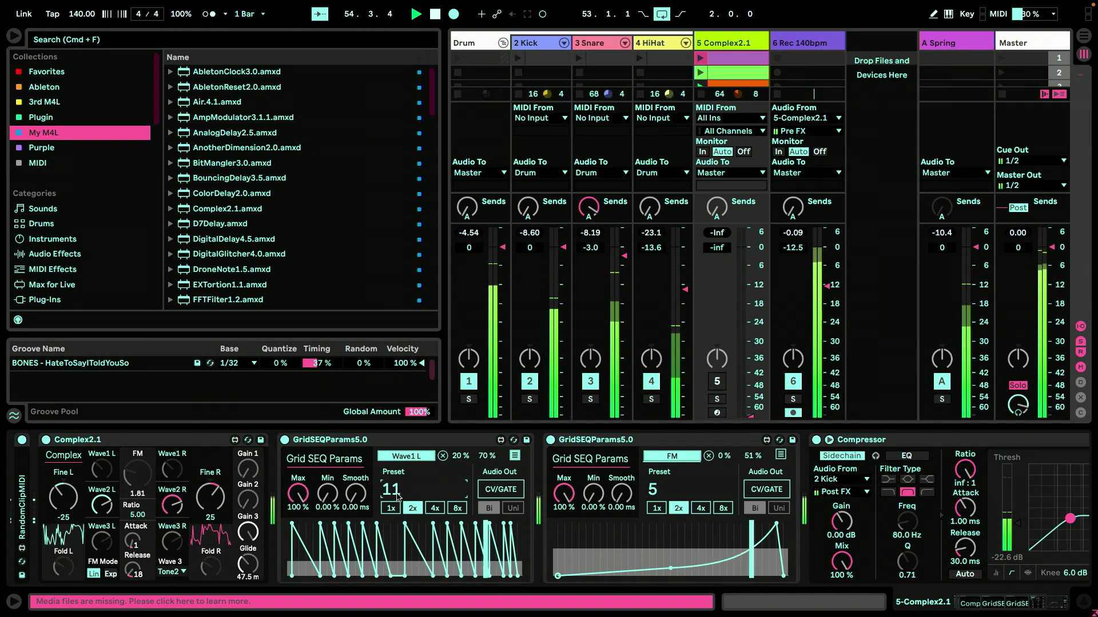
Advance the Wave1 L sequencer to preset 14 and the FM sequencer to preset 7 with a 72% maximum
scroll(398, 494, up, 1)
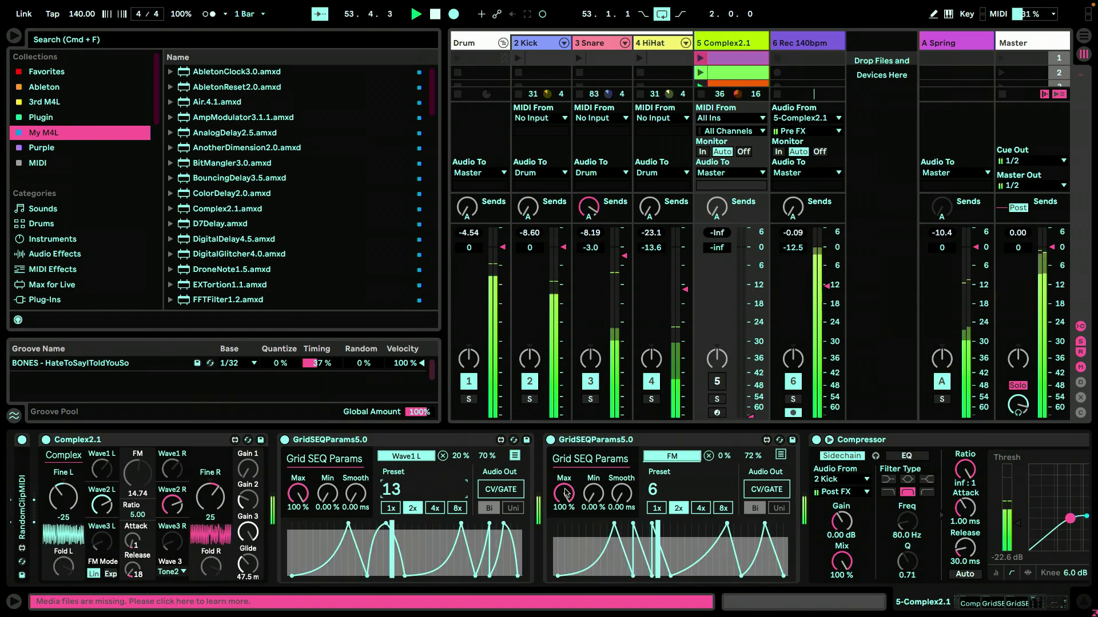
scroll(651, 487, up, 1)
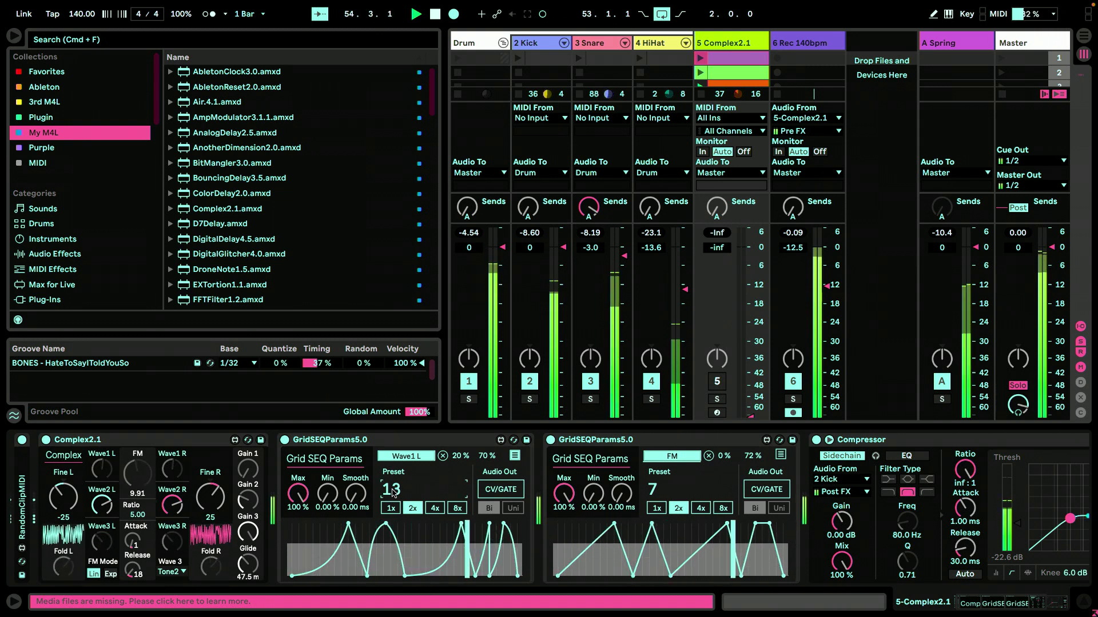
scroll(393, 492, up, 1)
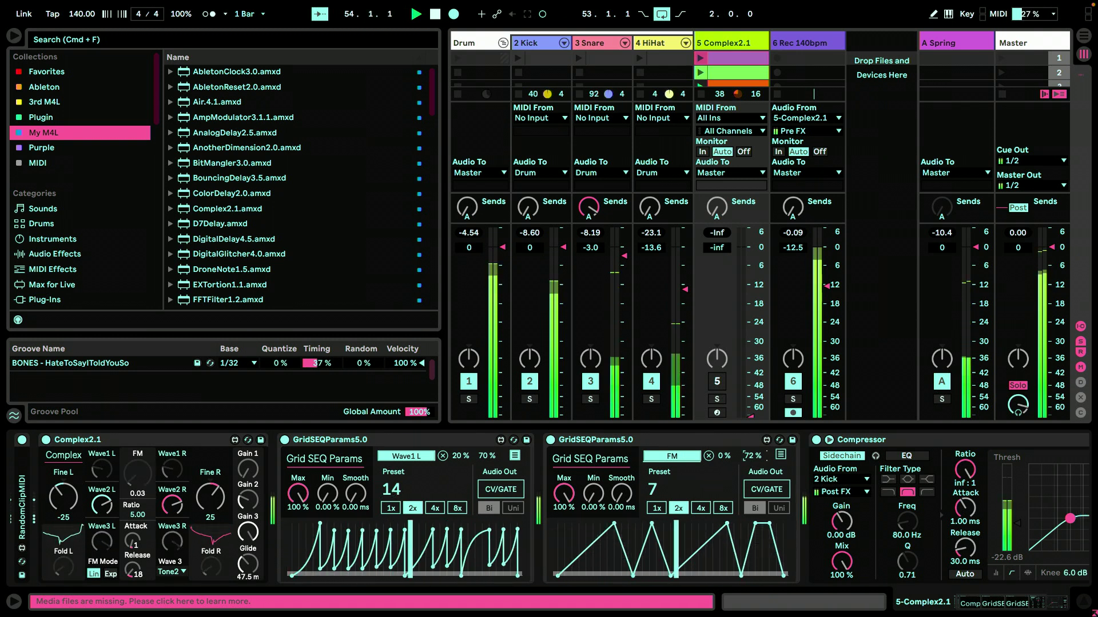
Set the Complex2.1 FM ratio to 1.00 and advance the sequencers to presets 15 and 8, with the FM mapping's maximum at 49%
drag(752, 456, 752, 462)
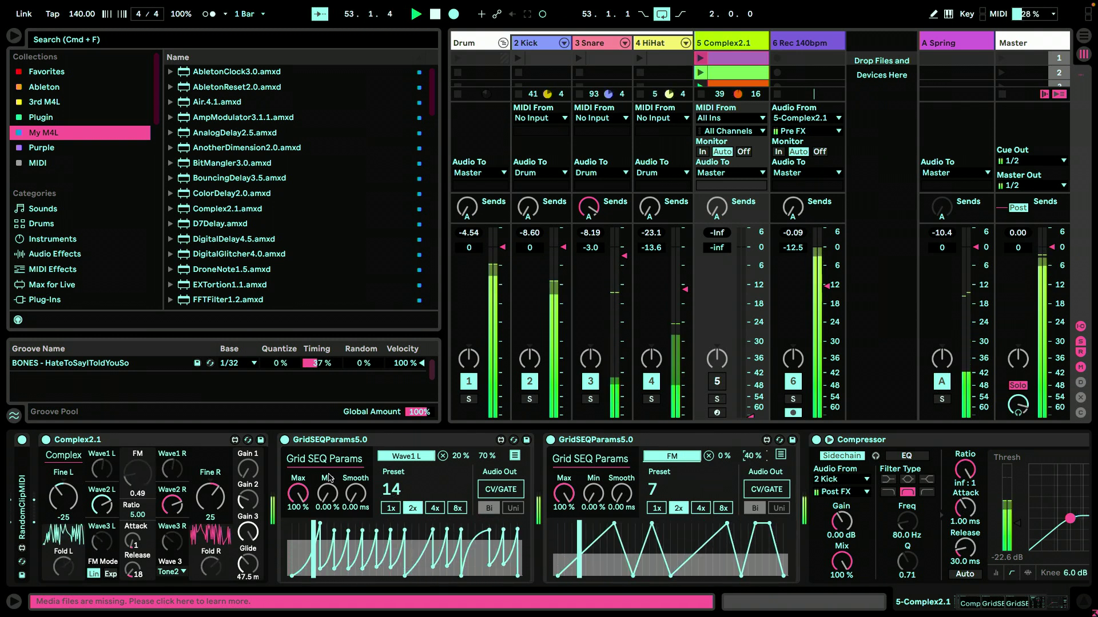
drag(140, 516, 141, 538)
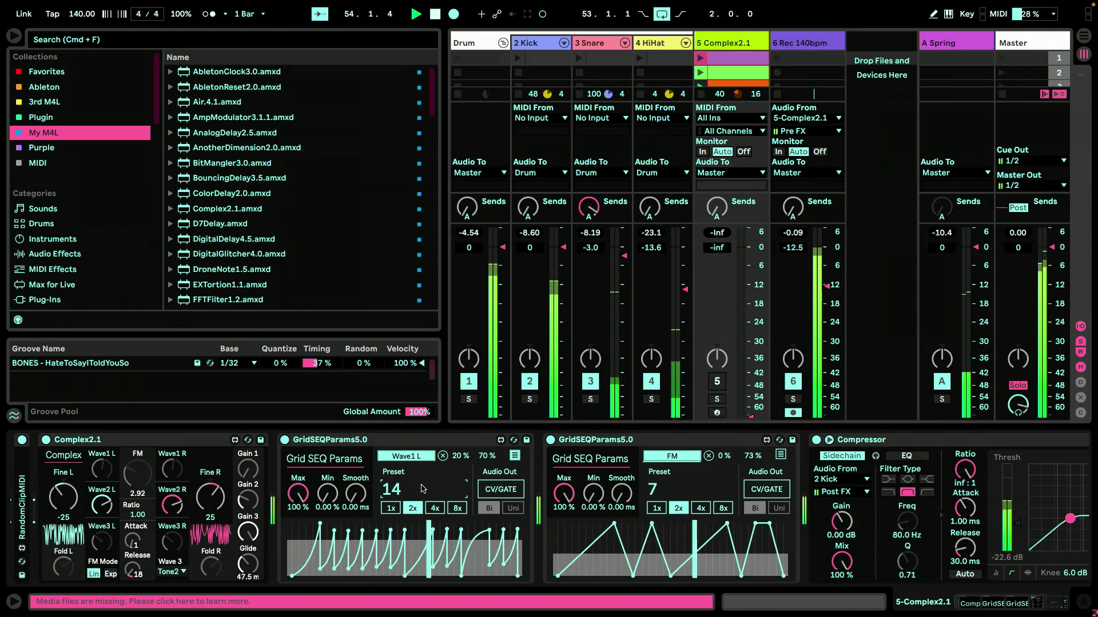
scroll(422, 488, up, 1)
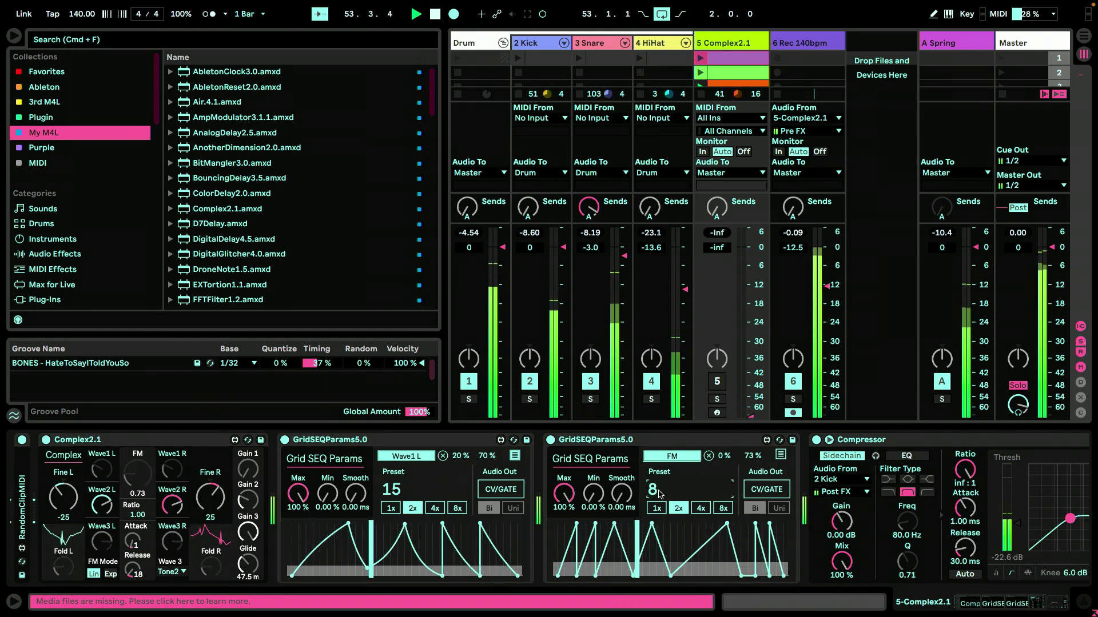
drag(751, 456, 751, 464)
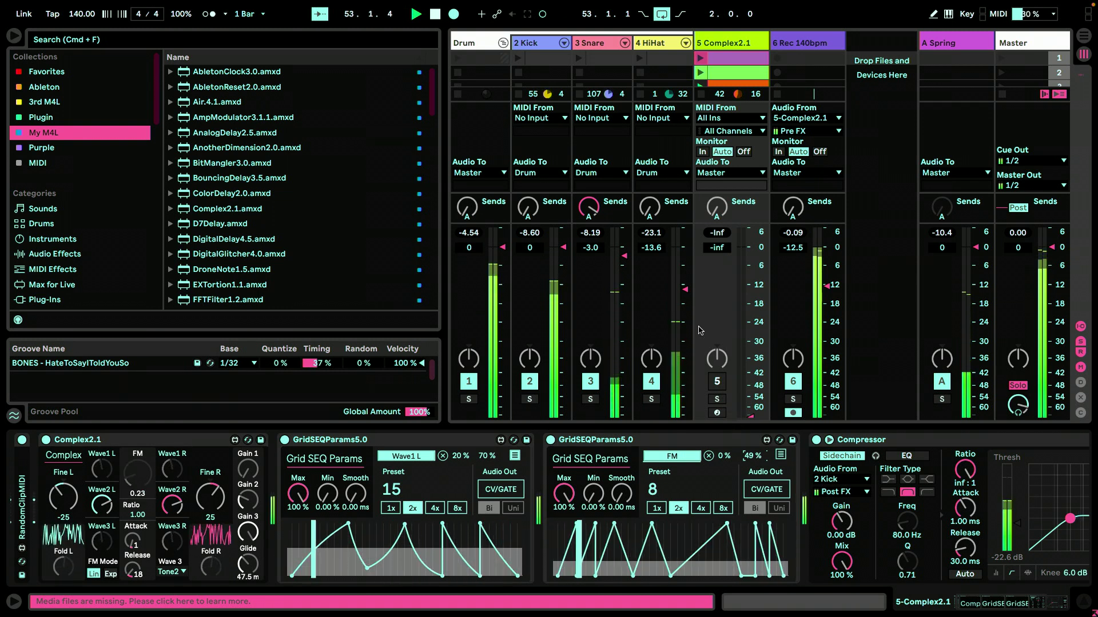
Raise the HiHat track volume to -10.7 dB and advance the Wave1 L sequencer to preset 17 and the FM sequencer to preset 9
drag(682, 289, 685, 282)
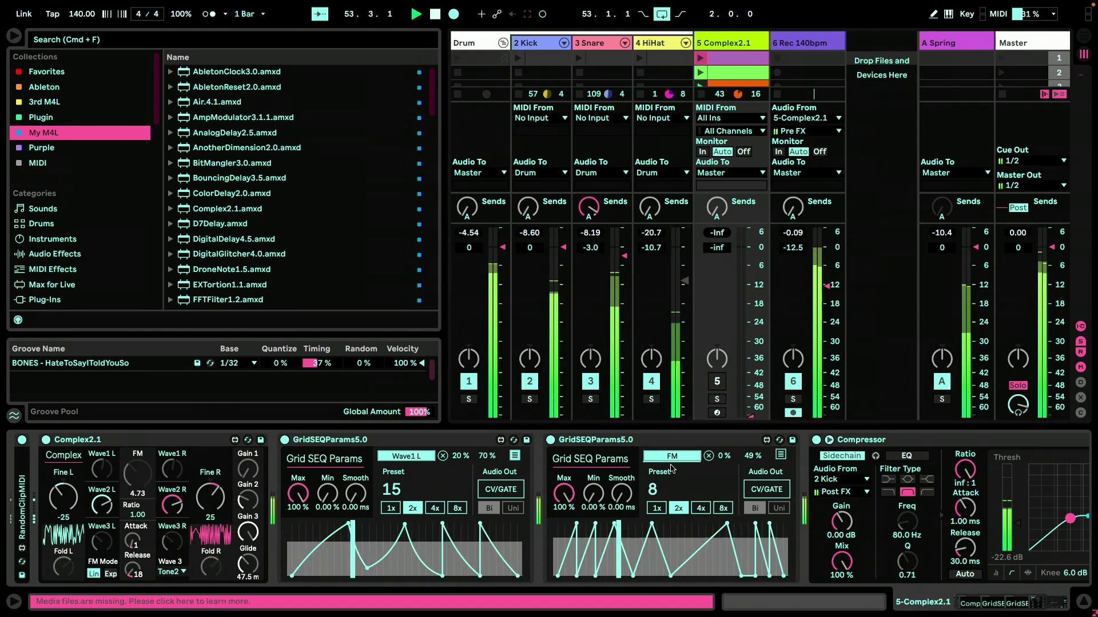
click(403, 493)
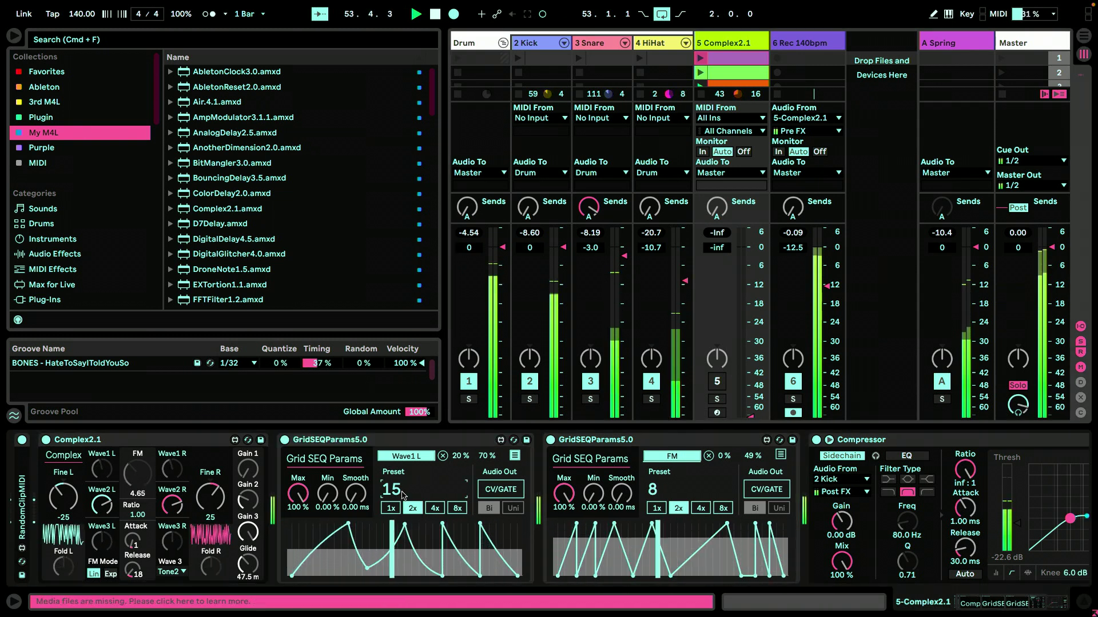
key(Up)
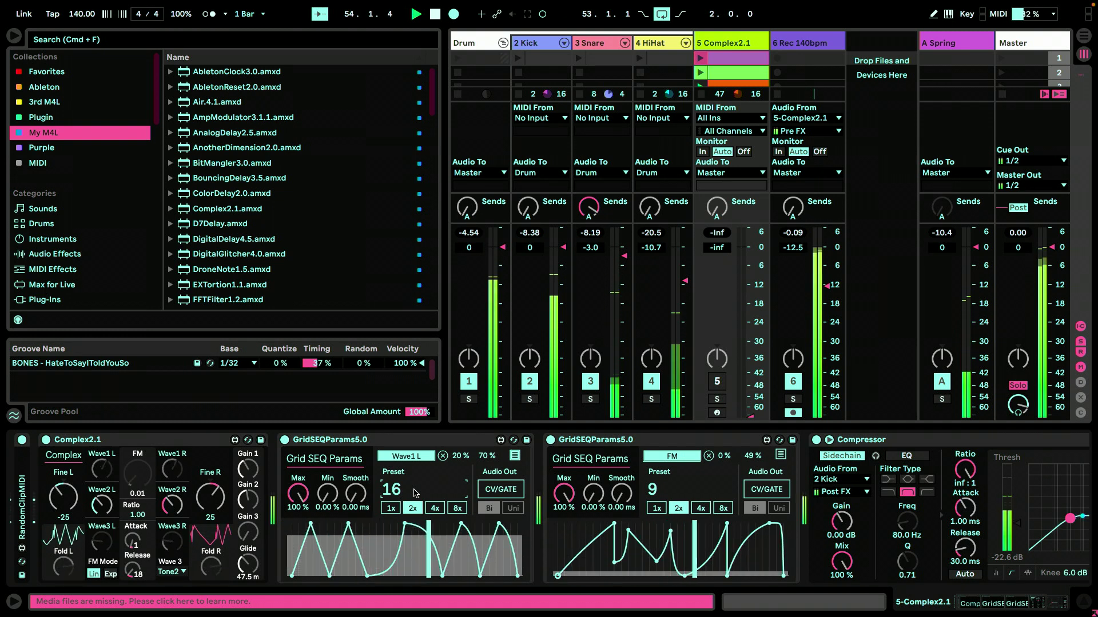
scroll(416, 493, up, 1)
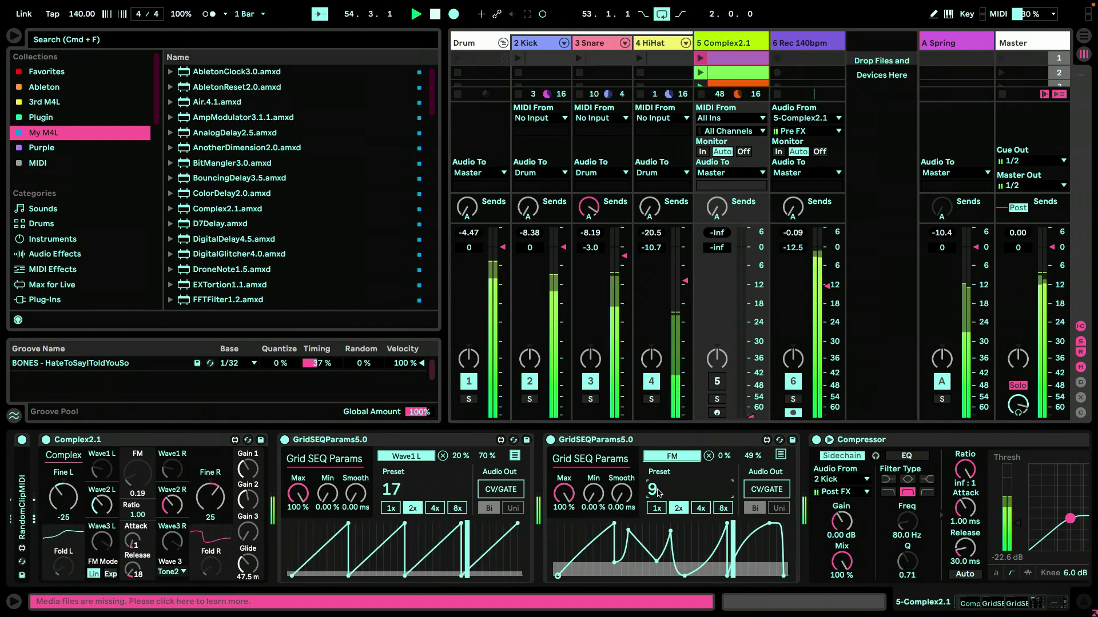
Set the FM mode to Exp, the FM sequencer to preset 10 with a 19% maximum, and the Wave1 L sequencer to preset 18
scroll(657, 492, up, 1)
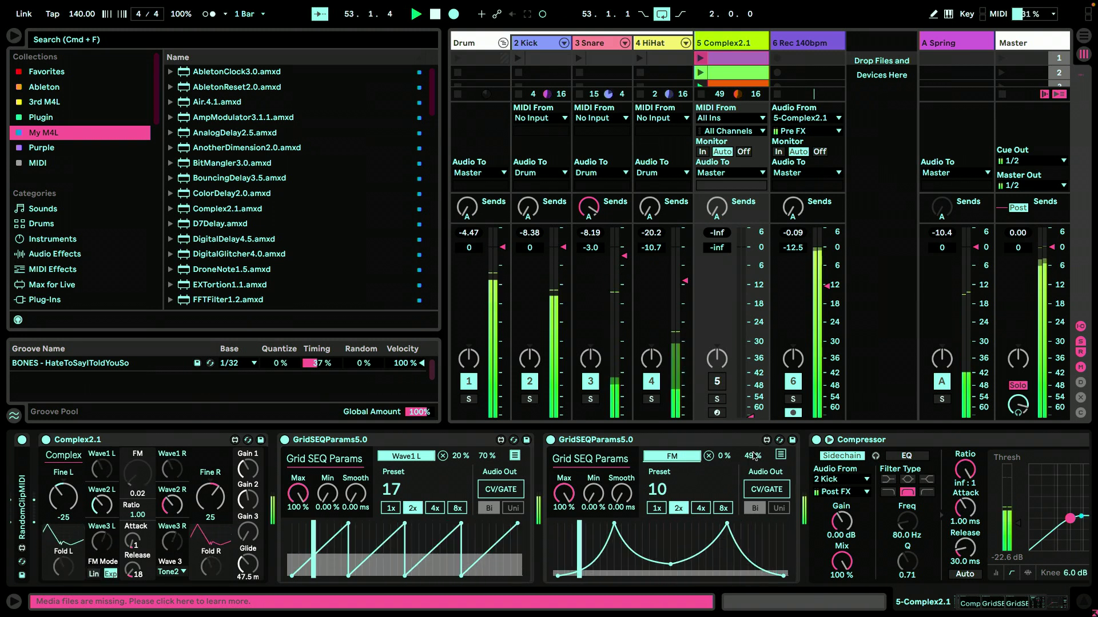
drag(751, 456, 750, 473)
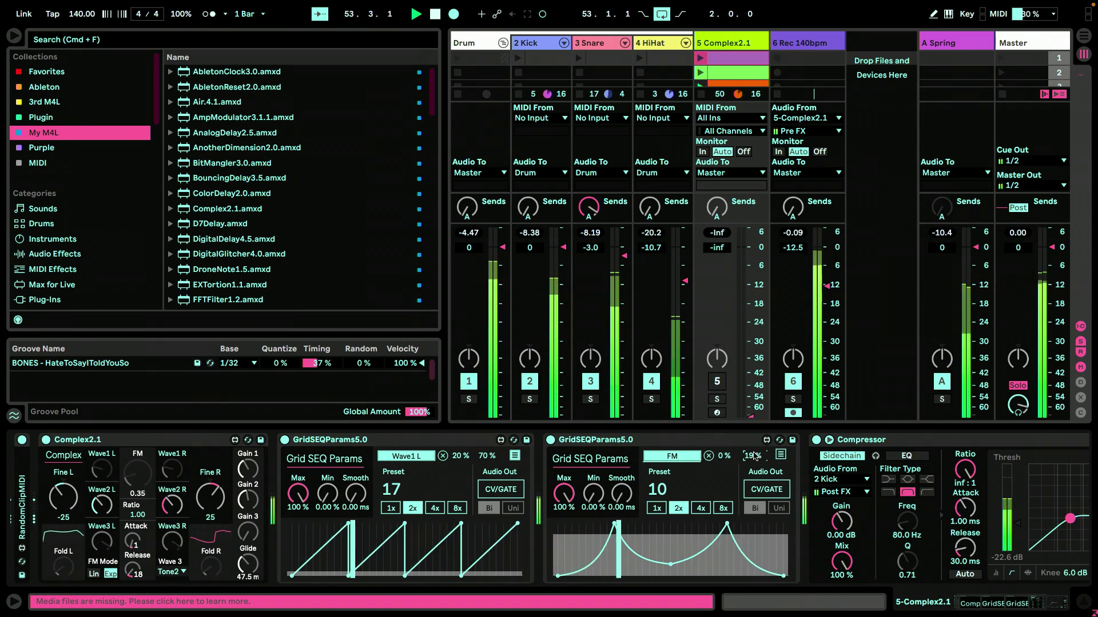
click(418, 495)
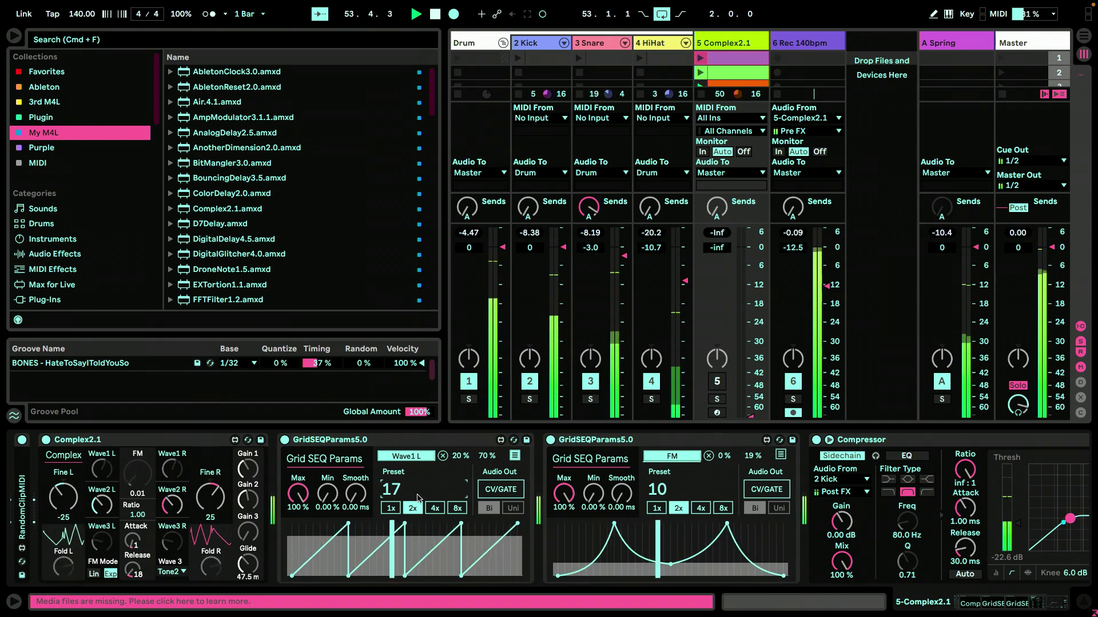
key(Up)
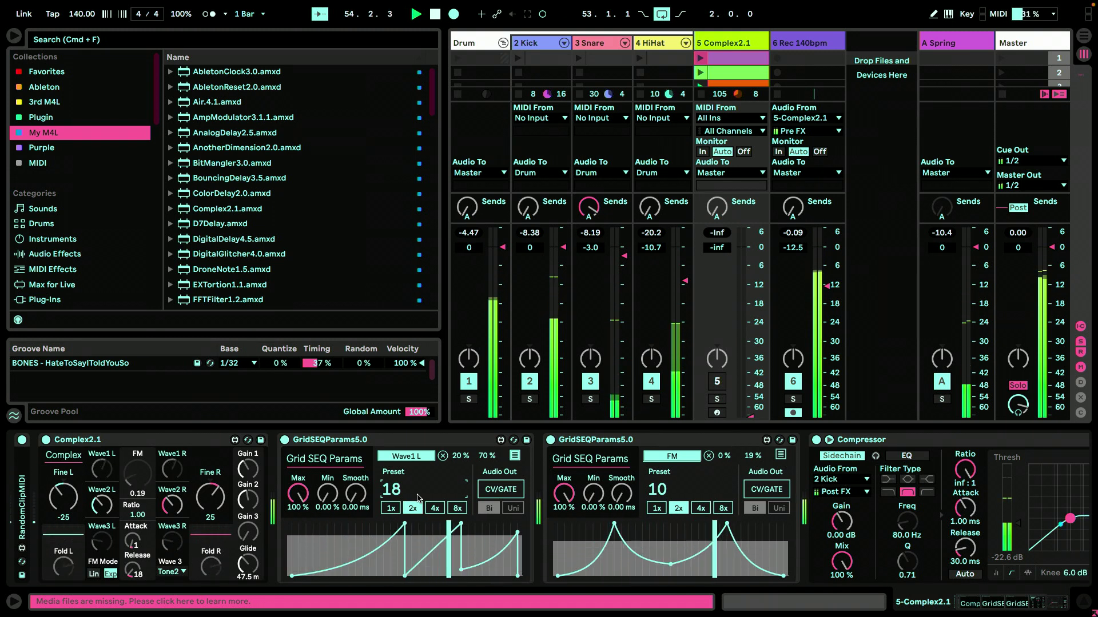
Advance the Wave1 L sequencer to preset 19 and the FM sequencer to preset 12 with a 7% maximum
scroll(417, 498, up, 1)
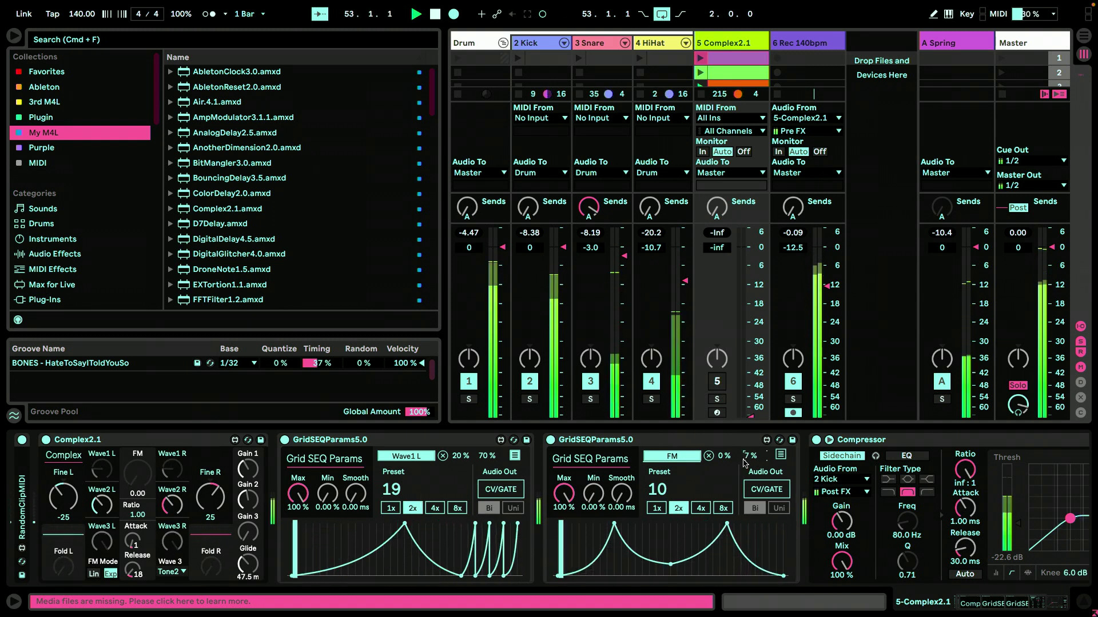
drag(696, 500, 695, 495)
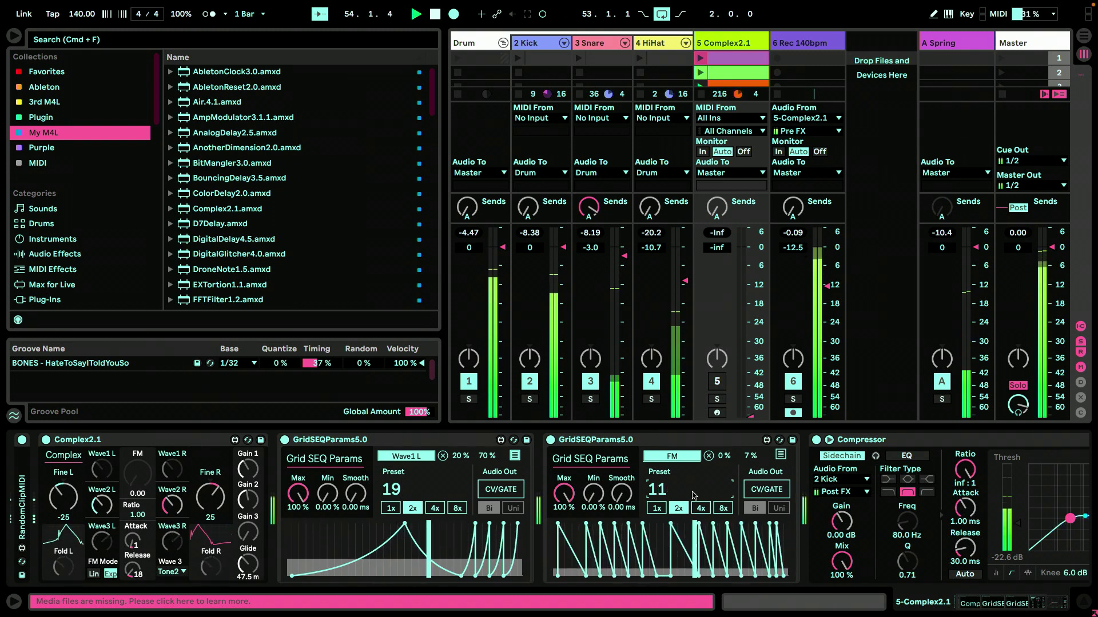
scroll(693, 496, up, 1)
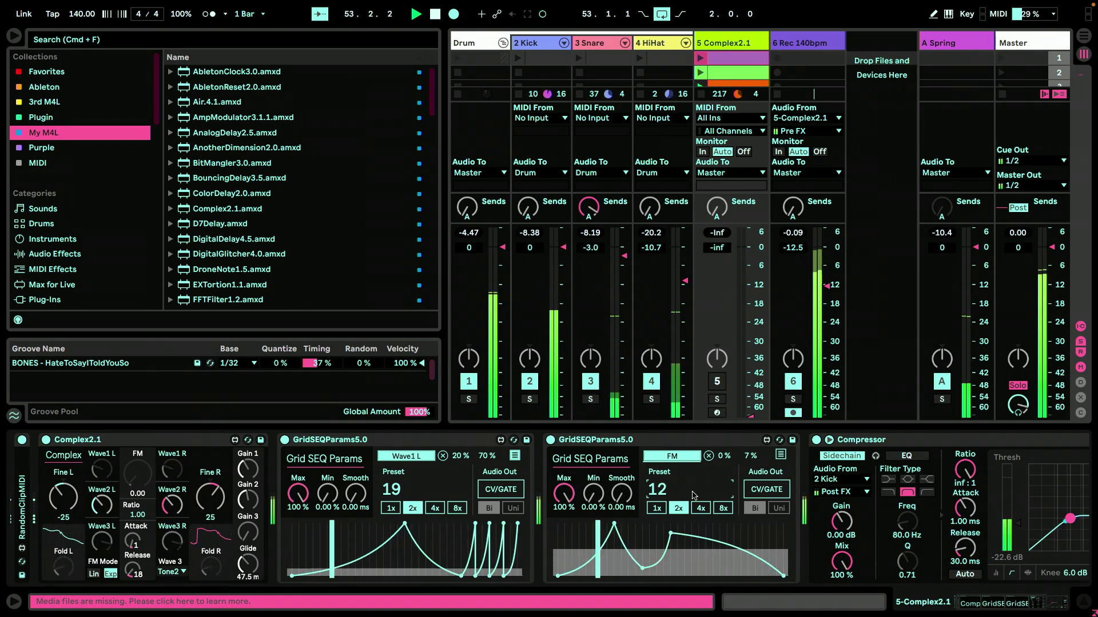
Advance the Wave1 L sequencer to preset 24 and the FM sequencer to preset 13 with a 14% maximum
drag(413, 492, 413, 490)
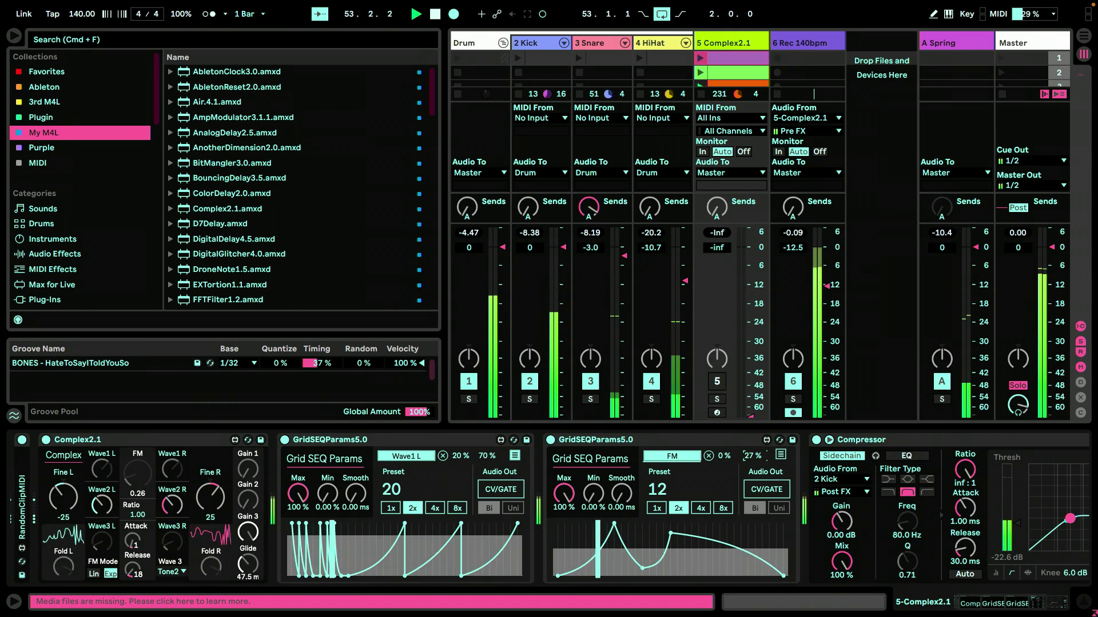
drag(753, 455, 754, 452)
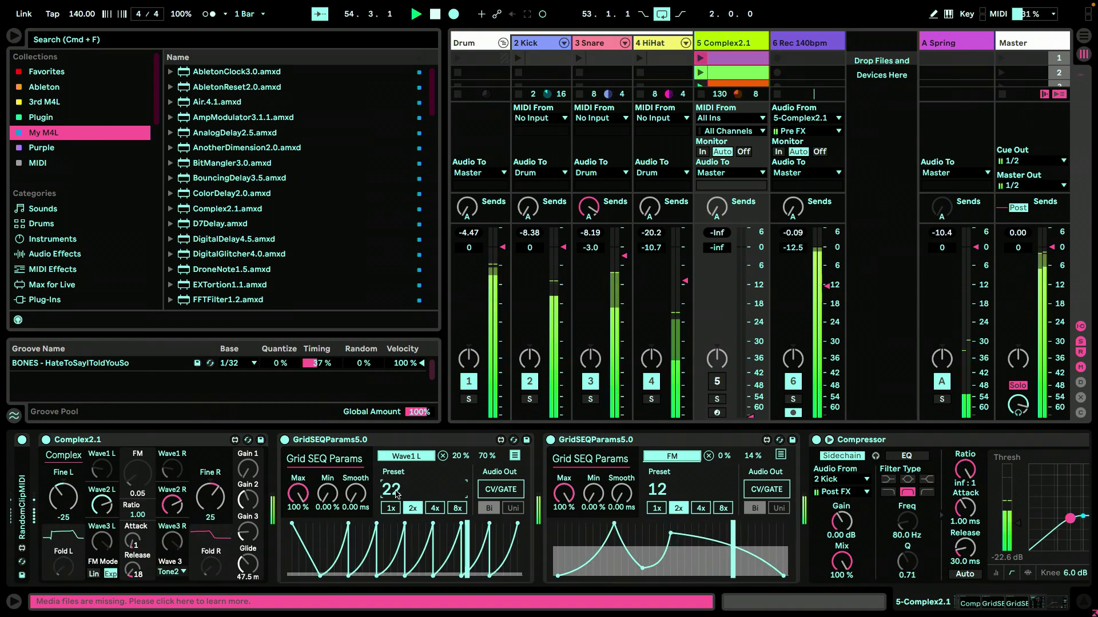
scroll(396, 494, up, 1)
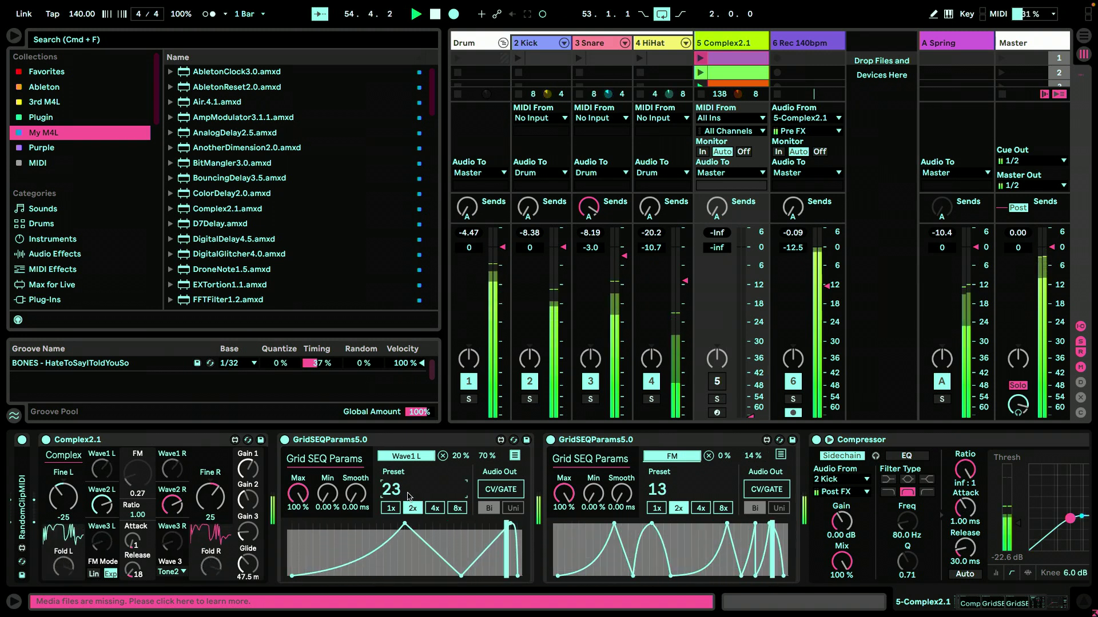
scroll(409, 497, up, 1)
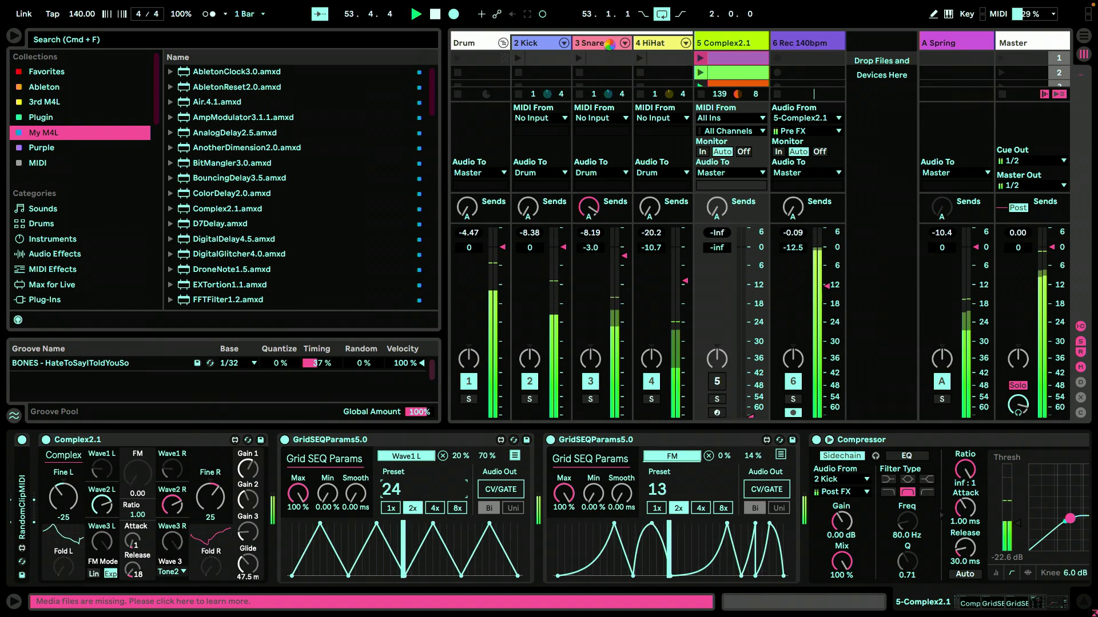
On the Snare track, raise the Pitch device to +9 st and the A-Spring send to about -8.2 dB
key(Left)
key(Left)
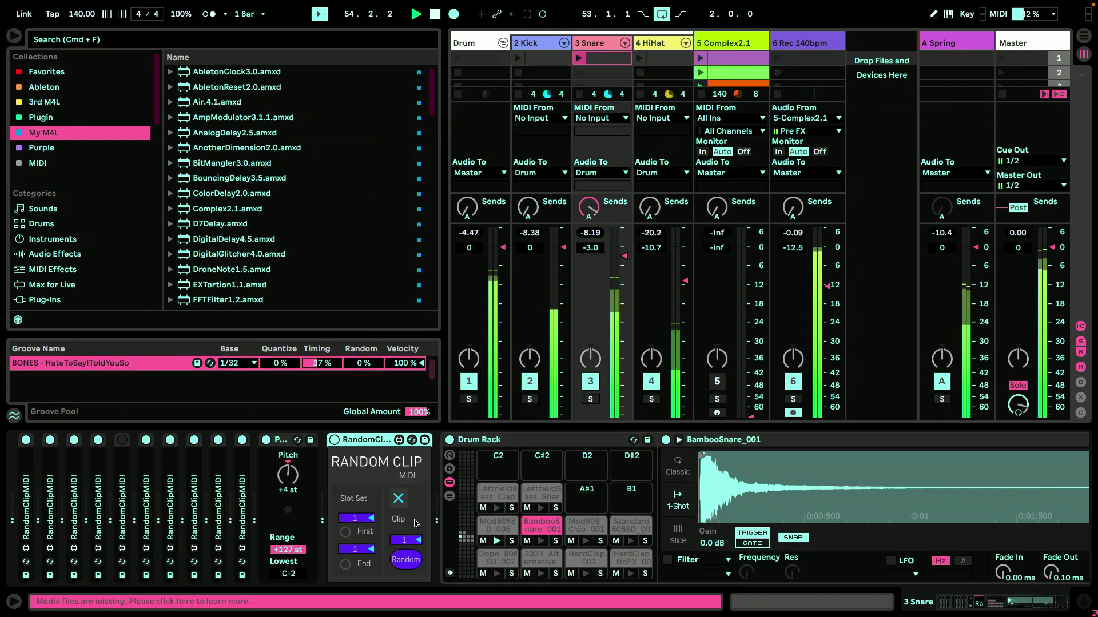
scroll(287, 475, up, 2)
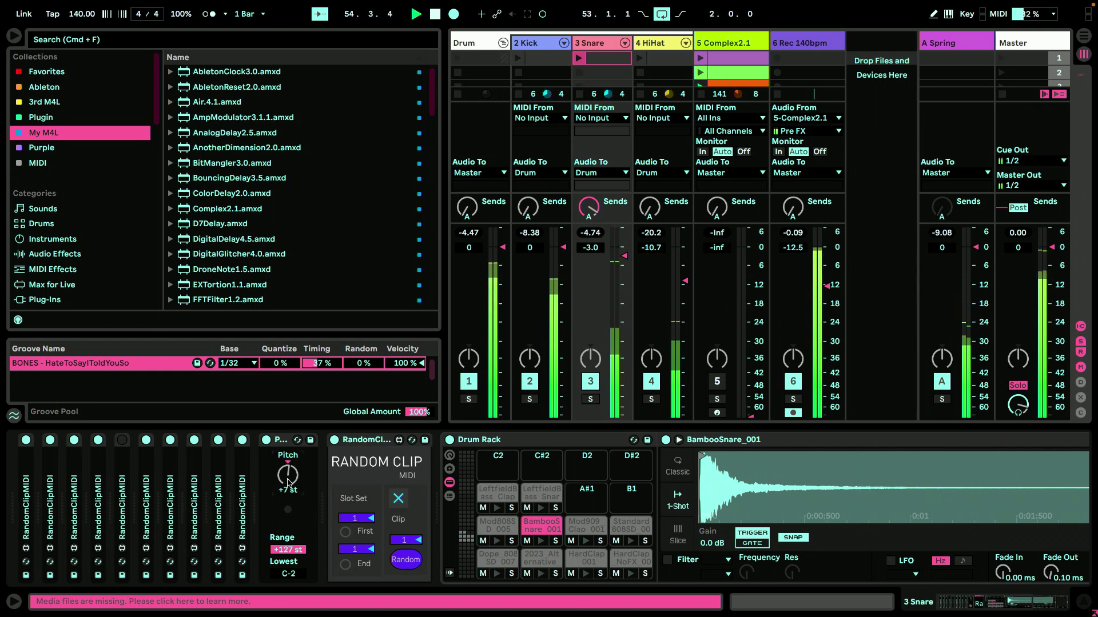
scroll(287, 474, up, 2)
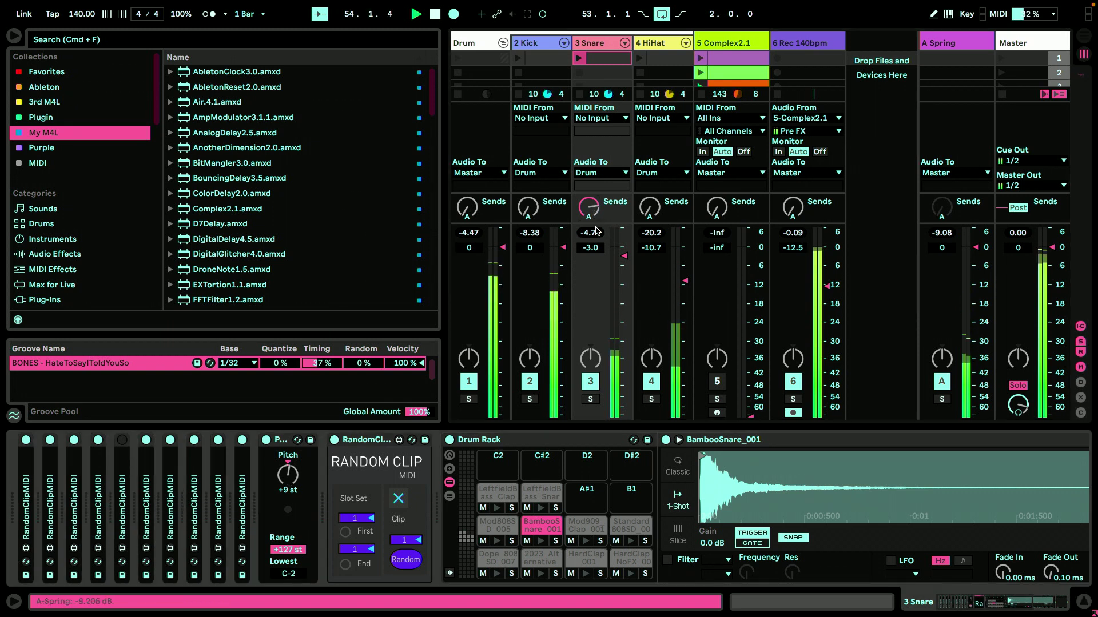
On the Complex2.1 track, advance the Wave1 L sequencer to preset 27 and the FM sequencer to preset 16 at 4x with an 18% maximum
click(724, 43)
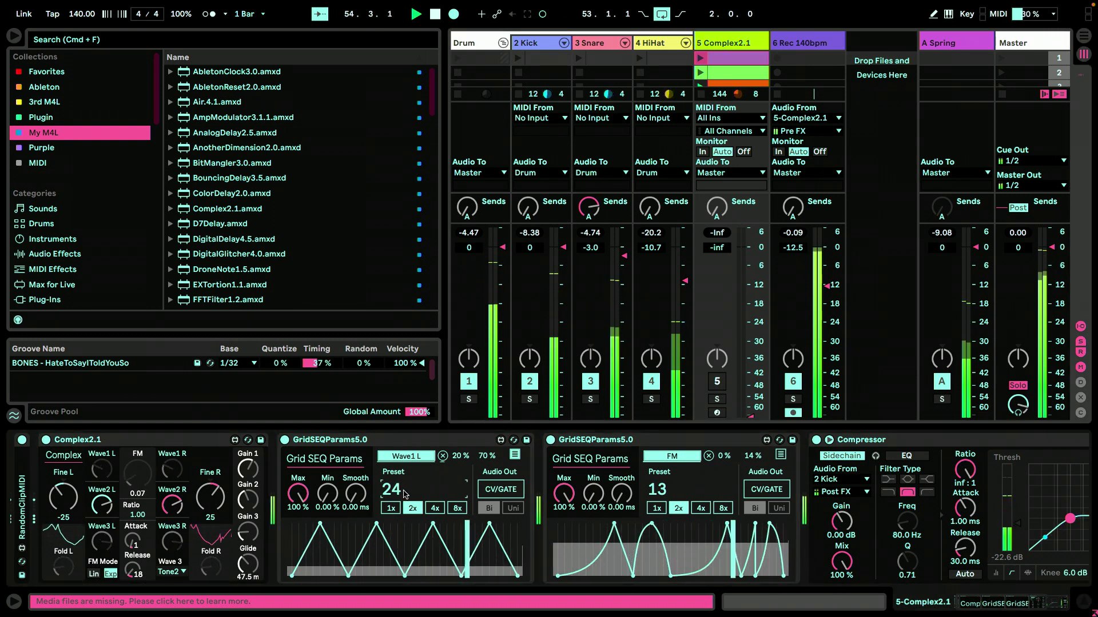
scroll(400, 489, up, 1)
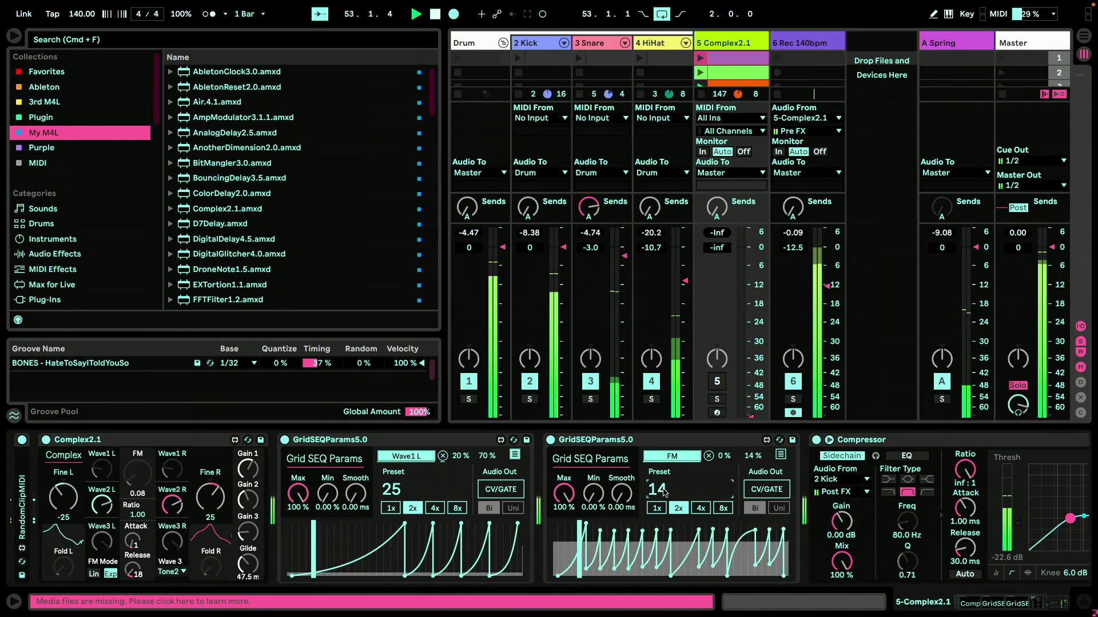
scroll(663, 493, up, 1)
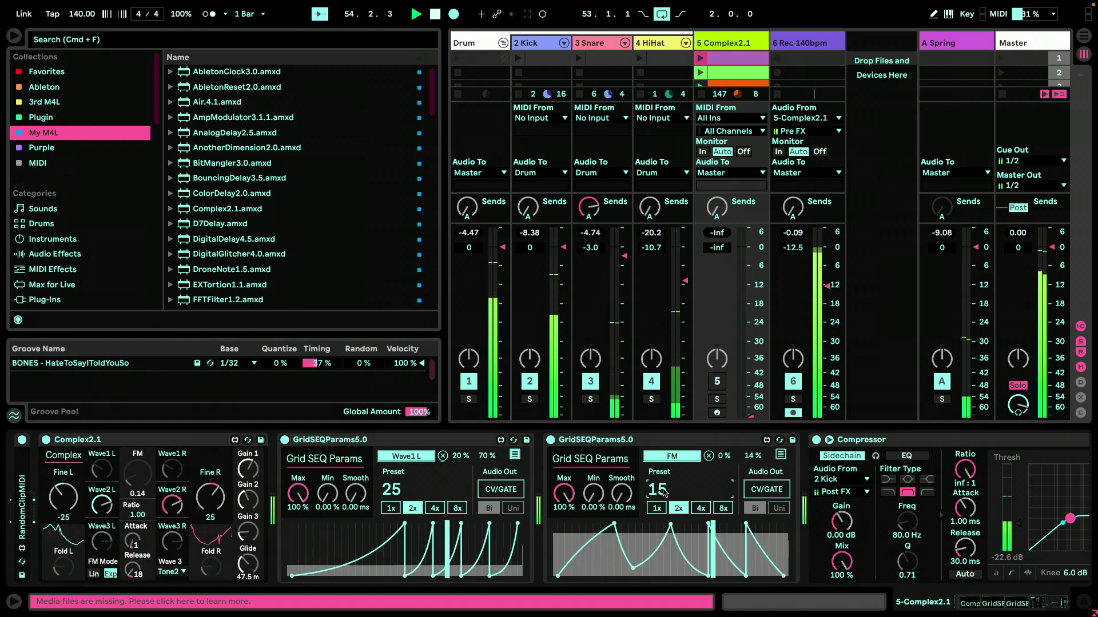
click(701, 508)
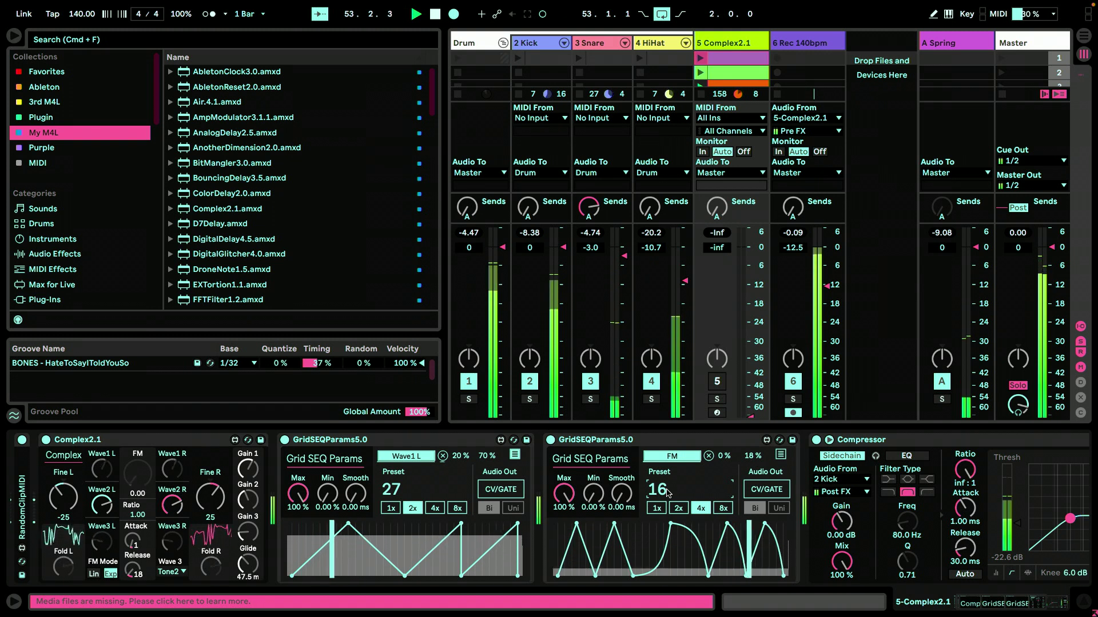
Run the FM sequencer at 8x on preset 19 with a 20% maximum and advance the Wave1 L sequencer to preset 28
scroll(667, 493, up, 1)
click(724, 507)
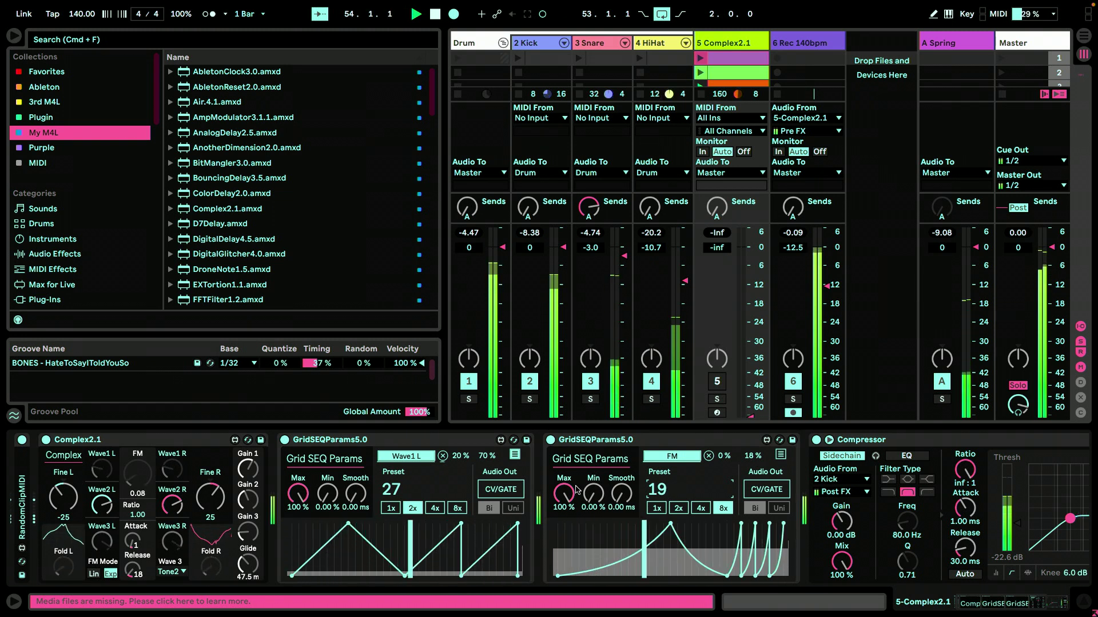
click(390, 490)
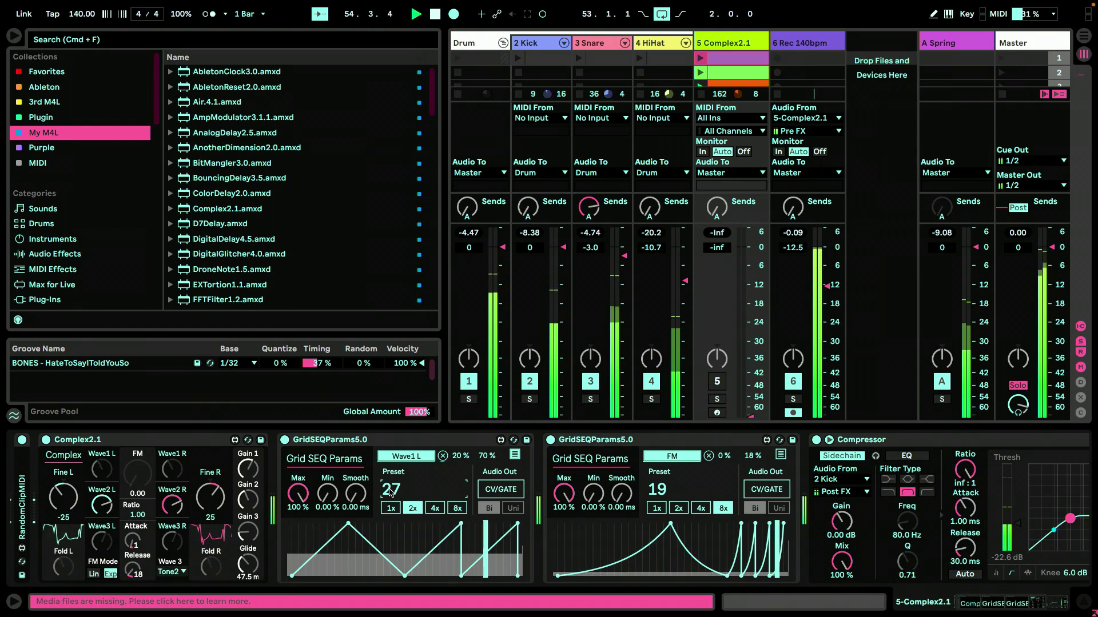
key(Up)
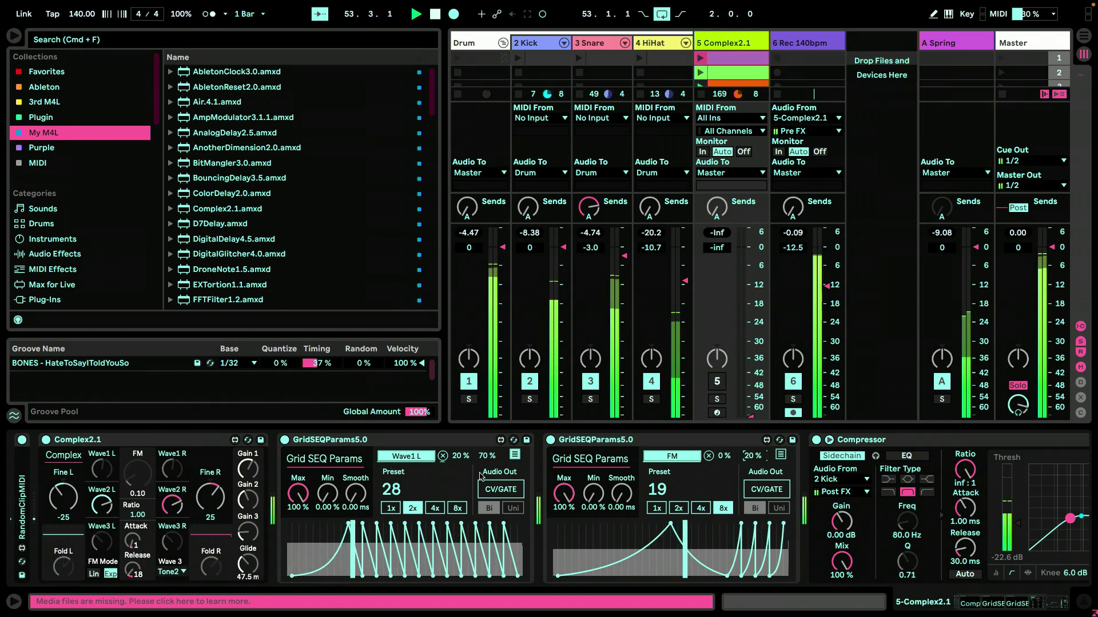
Remove the Fold L and Fold R mappings from the Wave1 L sequencer and raise both fold amounts manually on the Complex2.1 synth
click(517, 456)
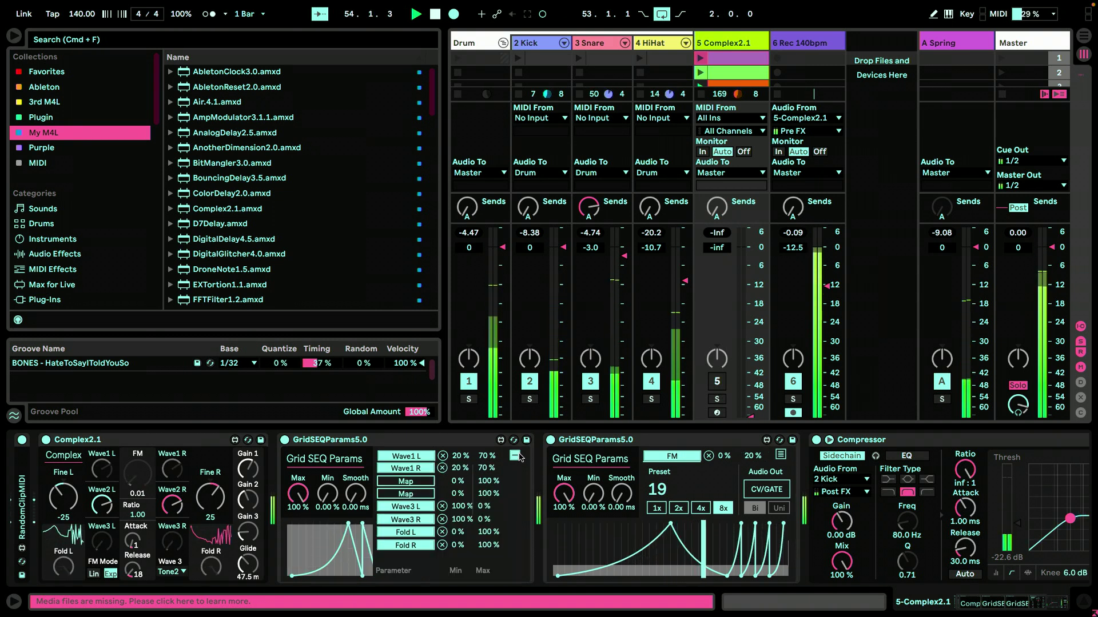
click(441, 544)
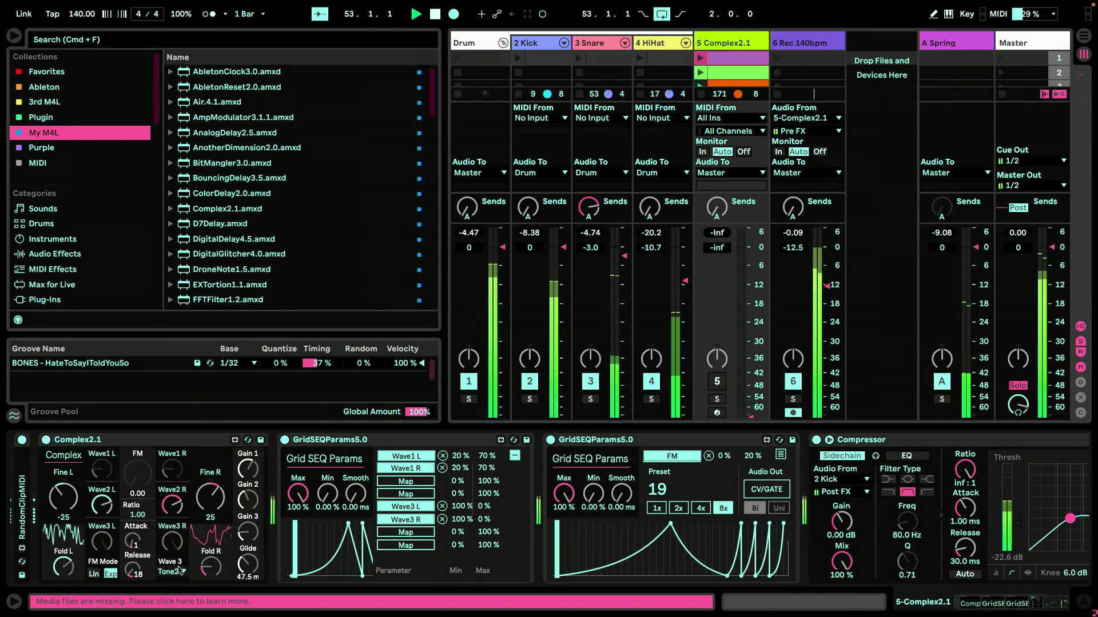
drag(212, 576, 212, 549)
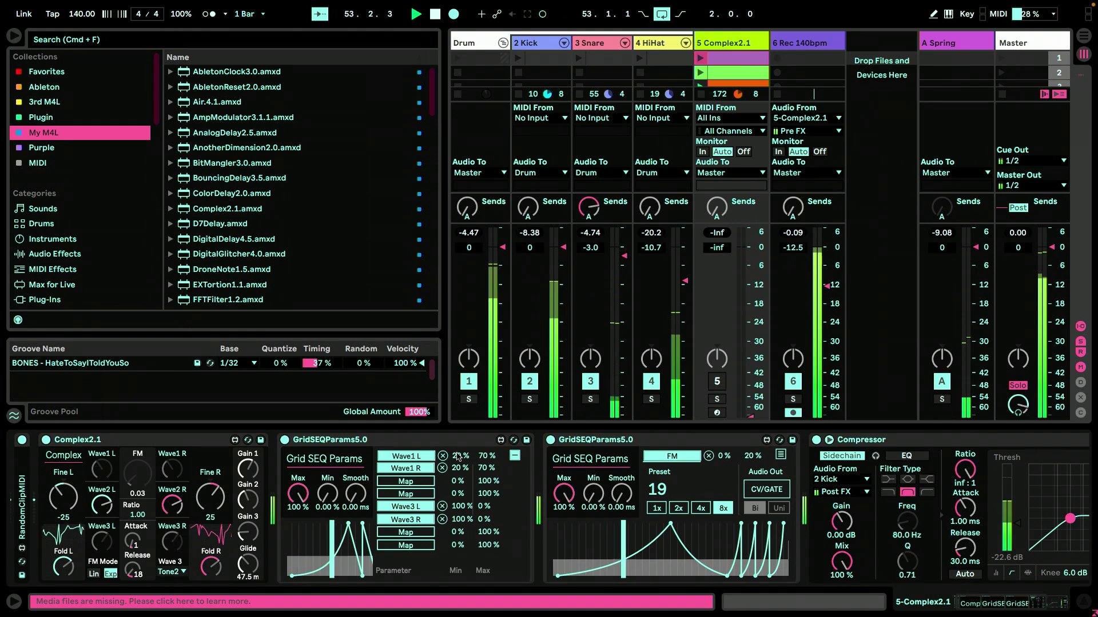
click(514, 457)
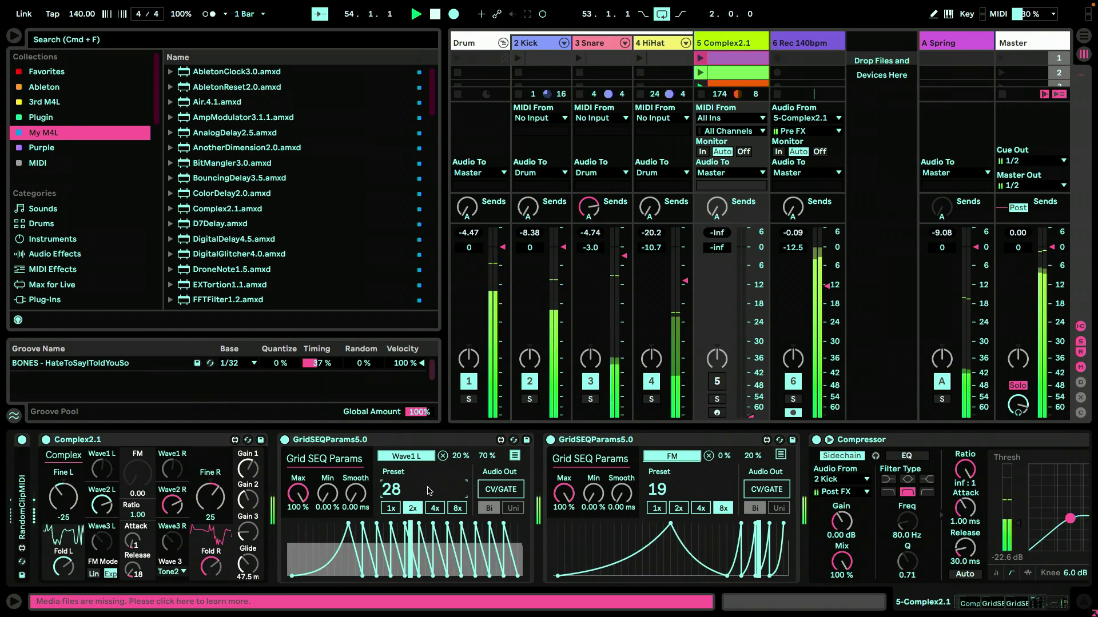
Advance the Wave1 L sequencer to preset 30 and switch the FM mode to Lin with a 23% maximum for the FM mapping
scroll(429, 491, up, 1)
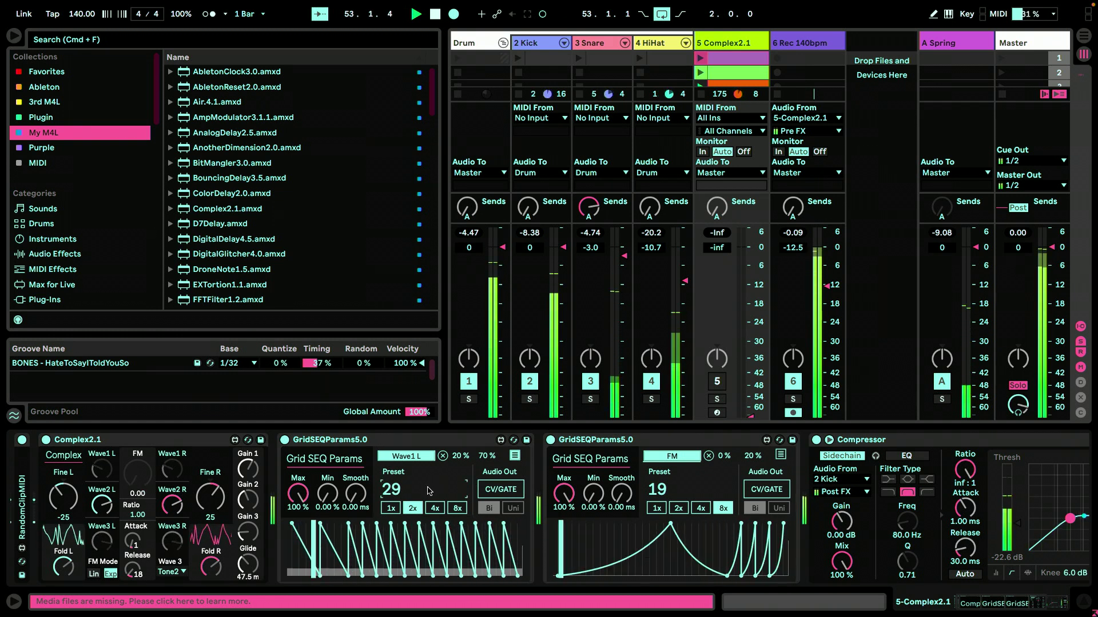
scroll(429, 490, up, 1)
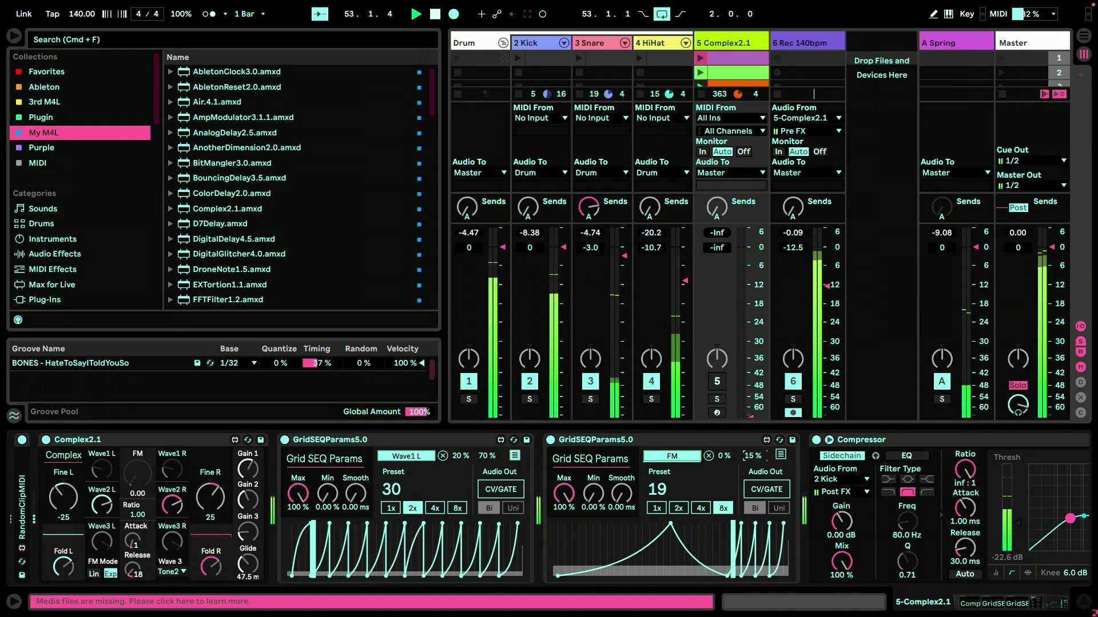
click(93, 575)
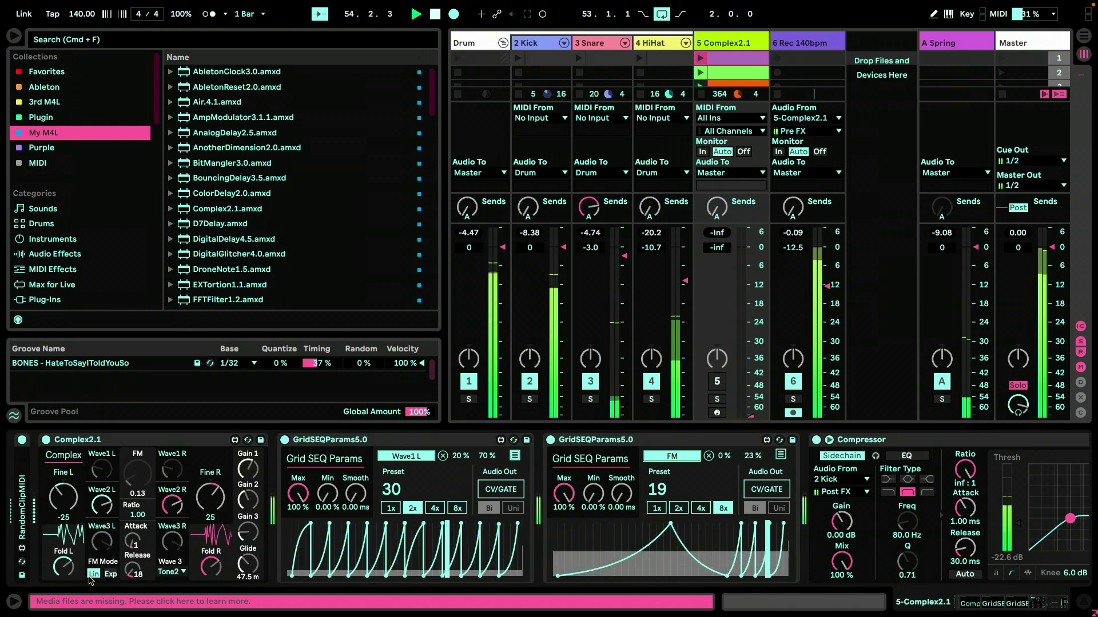
Set the FM sequencer to 1x with a 45% maximum, the synth's FM ratio to 4.38 and Wave 3 to Tone3
click(658, 508)
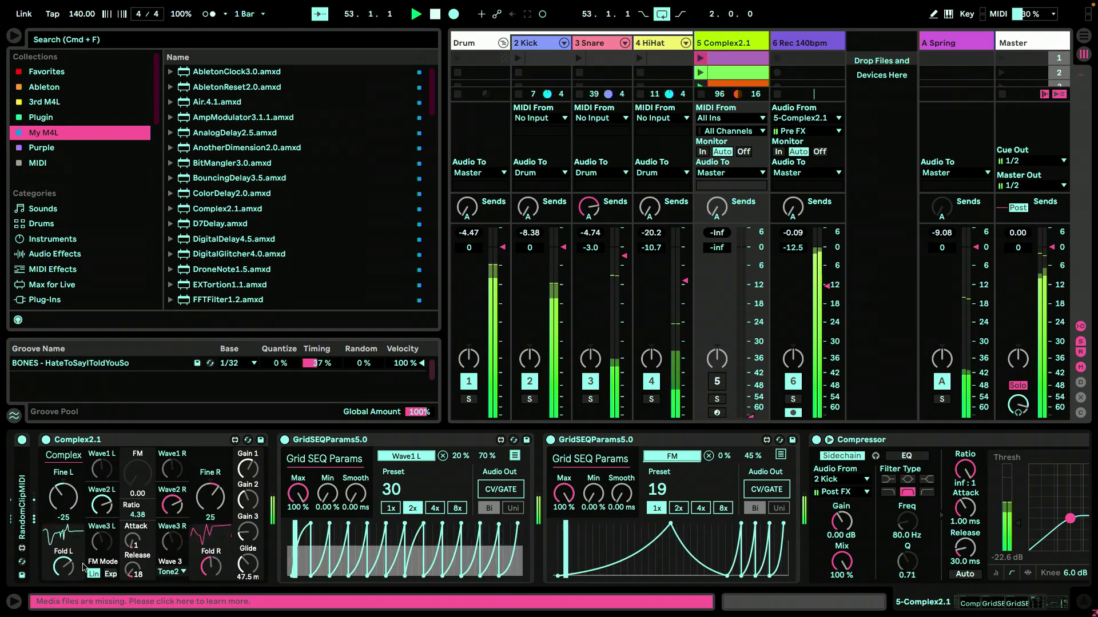
click(160, 573)
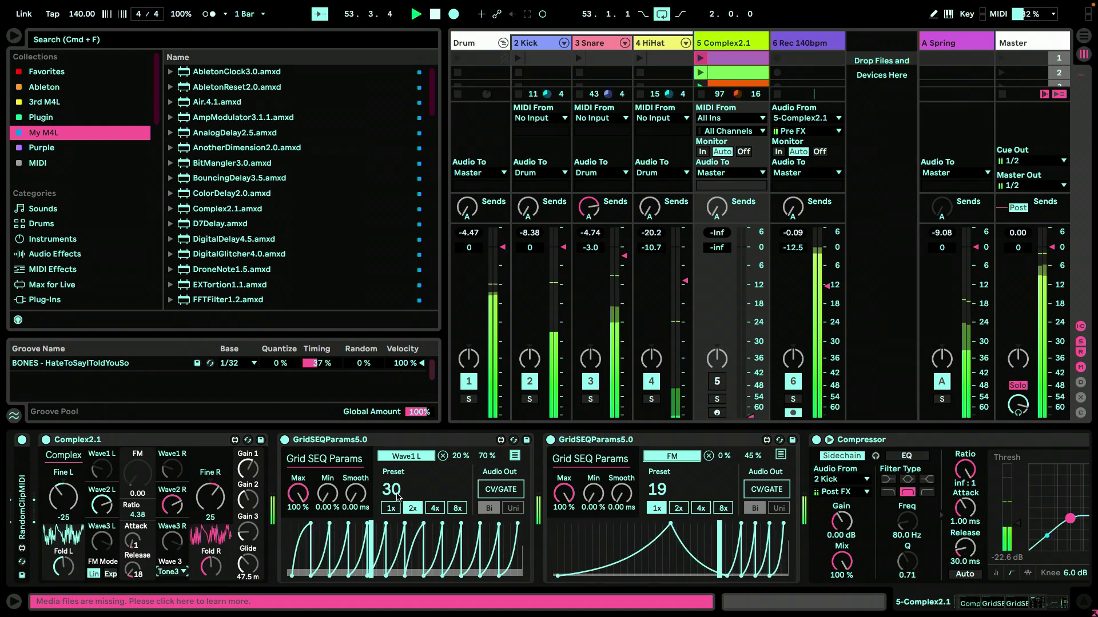
Advance the Wave1 L sequencer to preset 36 and the FM sequencer to preset 22 at 2x, with the synth's FM ratio at 2.69
scroll(398, 498, up, 1)
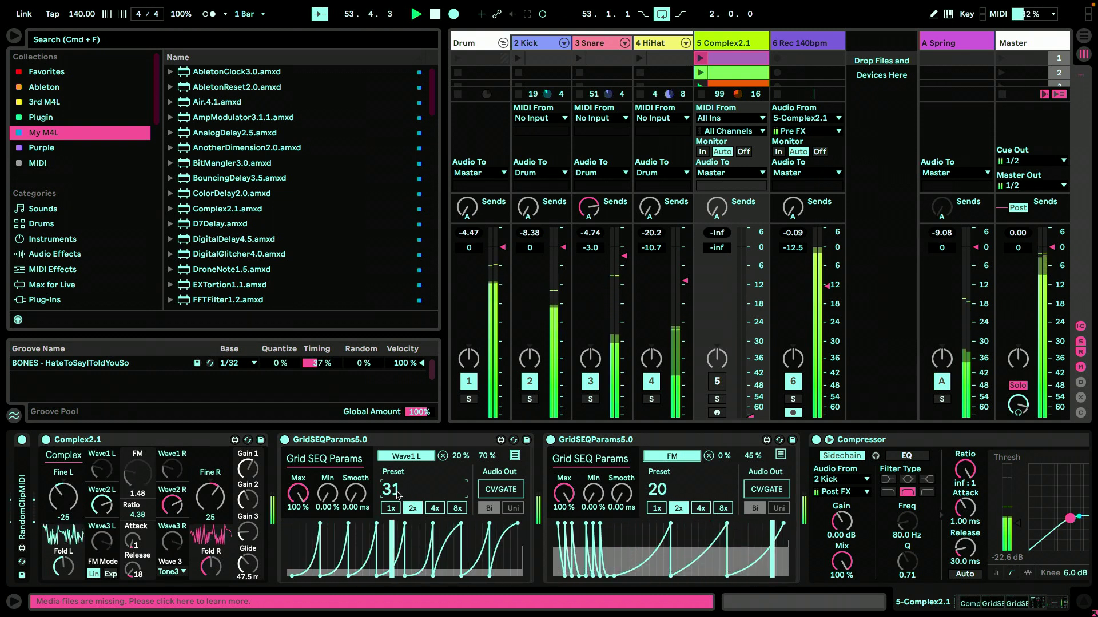
scroll(397, 495, up, 1)
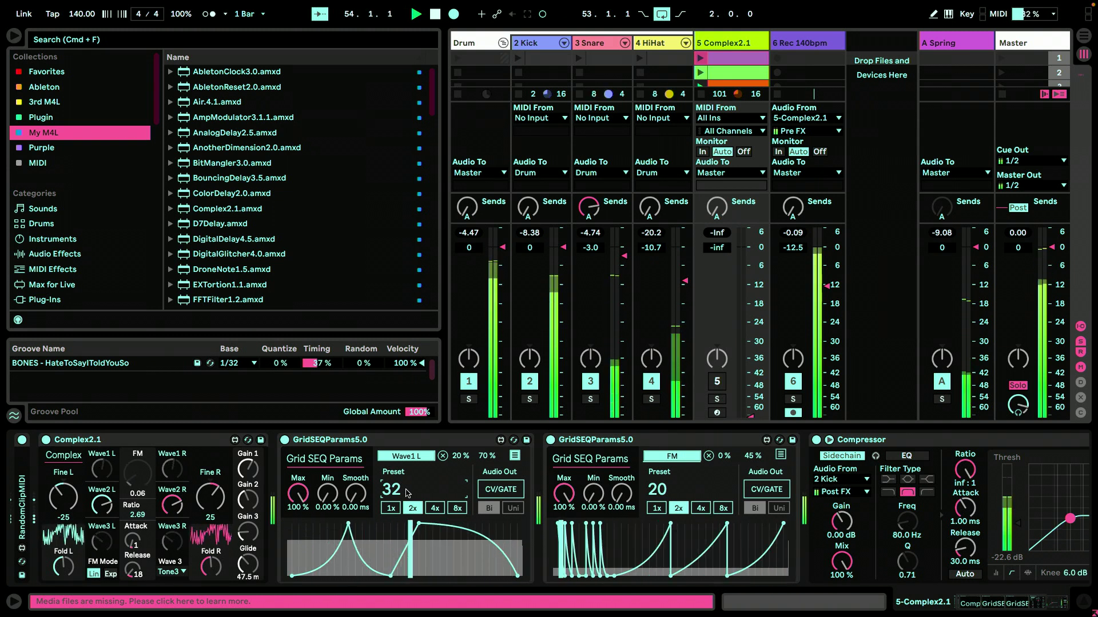
scroll(407, 492, up, 1)
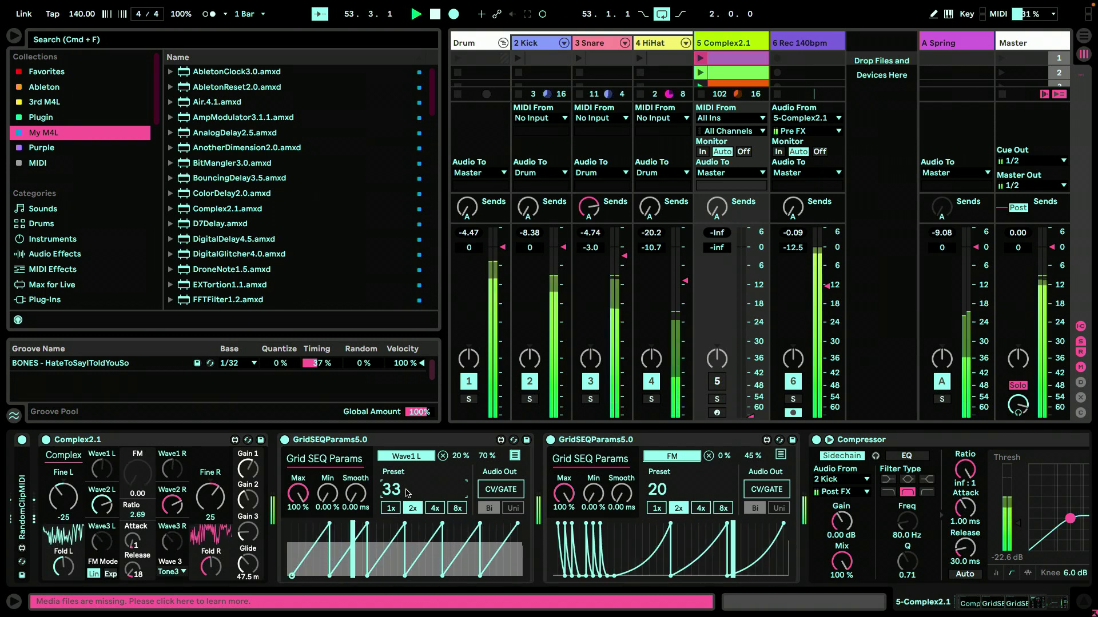
scroll(654, 490, up, 1)
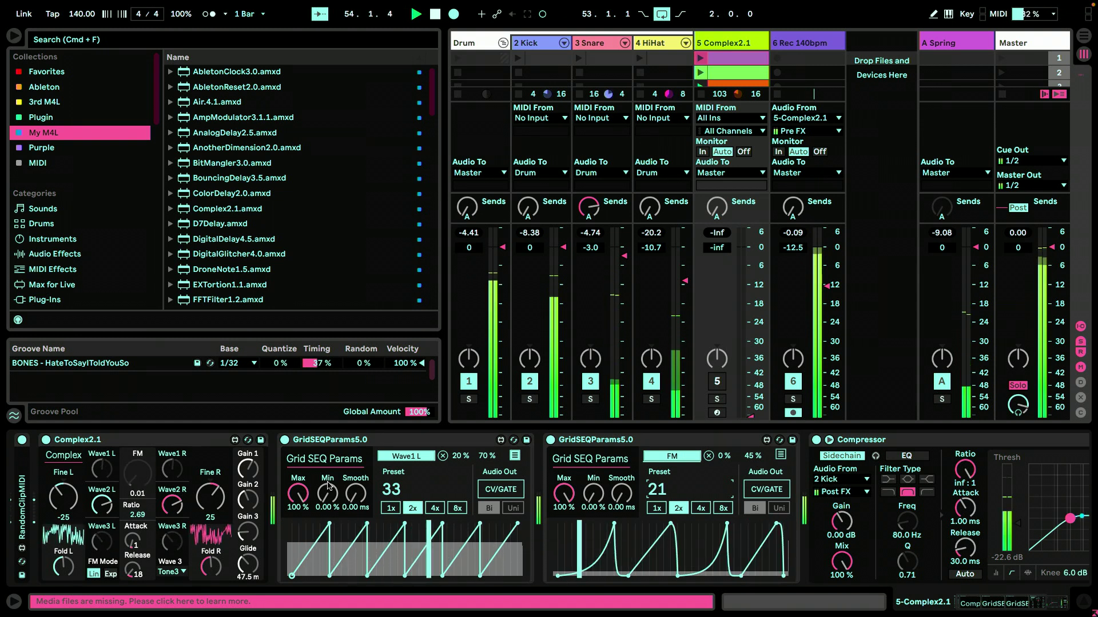
drag(399, 492, 400, 490)
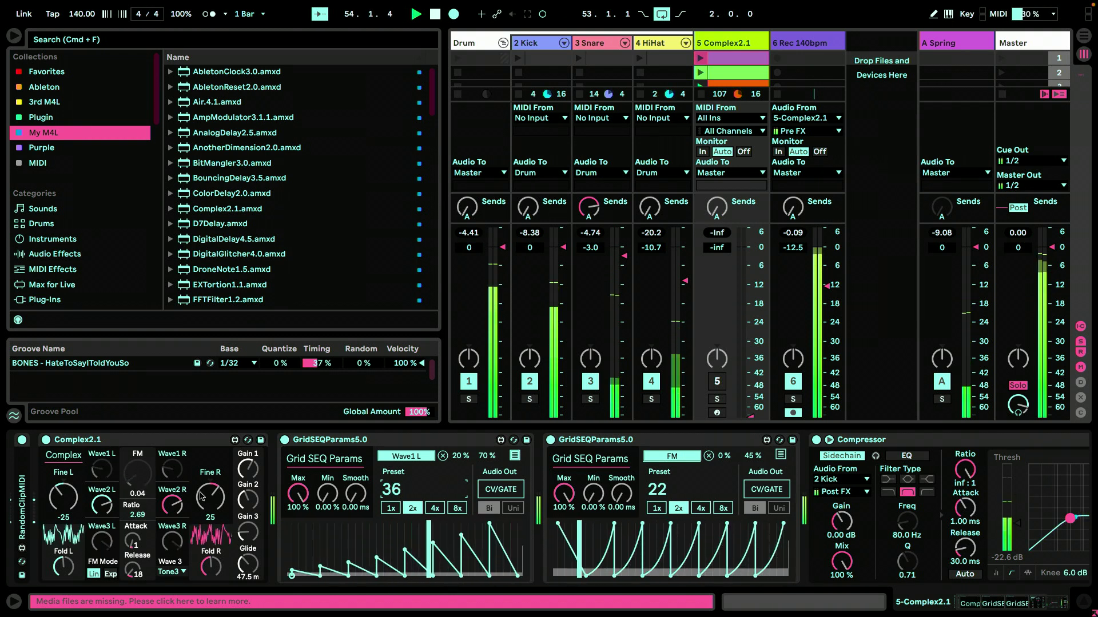
Set the Complex2.1 synth's FM ratio to 1.41 and advance the FM sequencer to preset 23
mouse_move(150, 511)
mouse_down()
mouse_move(149, 540)
mouse_move(147, 517)
mouse_up()
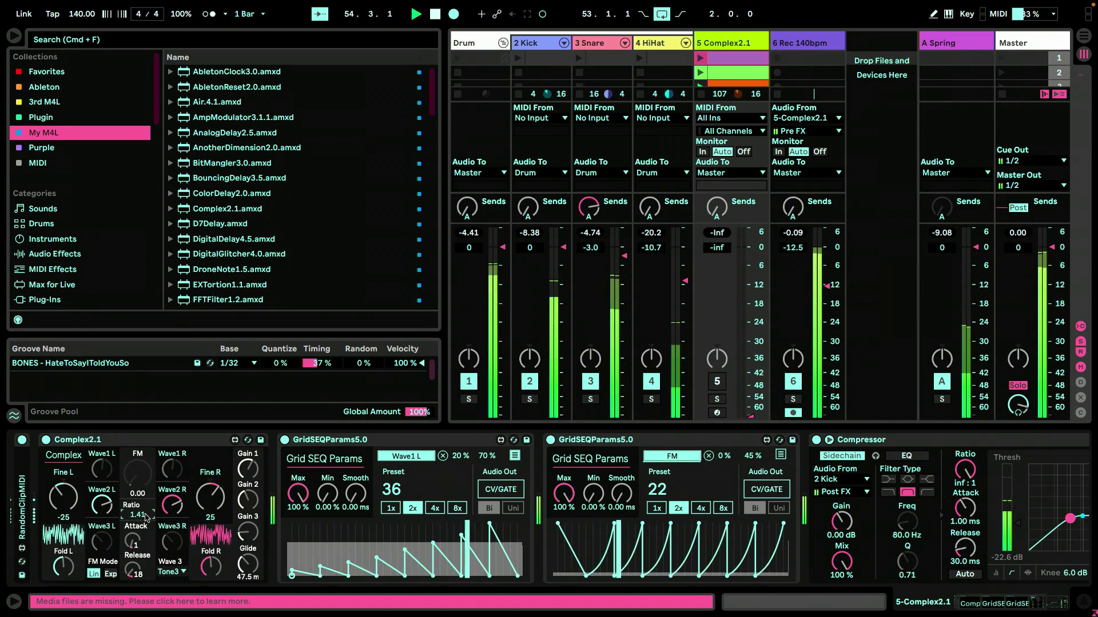
click(662, 495)
drag(661, 495, 661, 492)
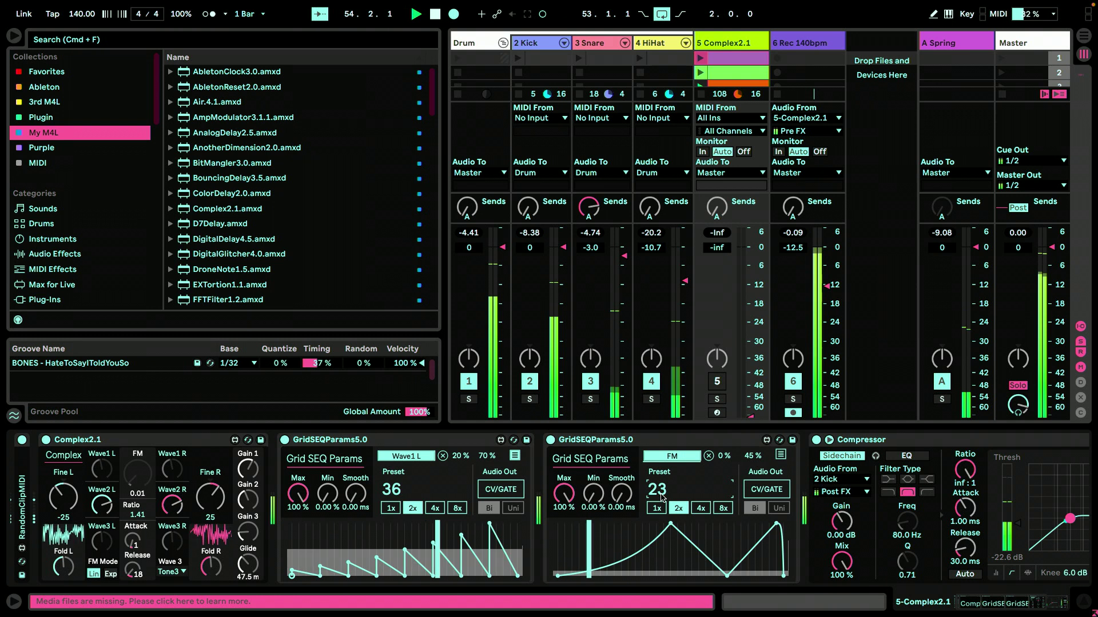
Advance the Wave1 L sequencer to preset 40, trying the 1x rate at preset 38 and returning to 2x
click(418, 493)
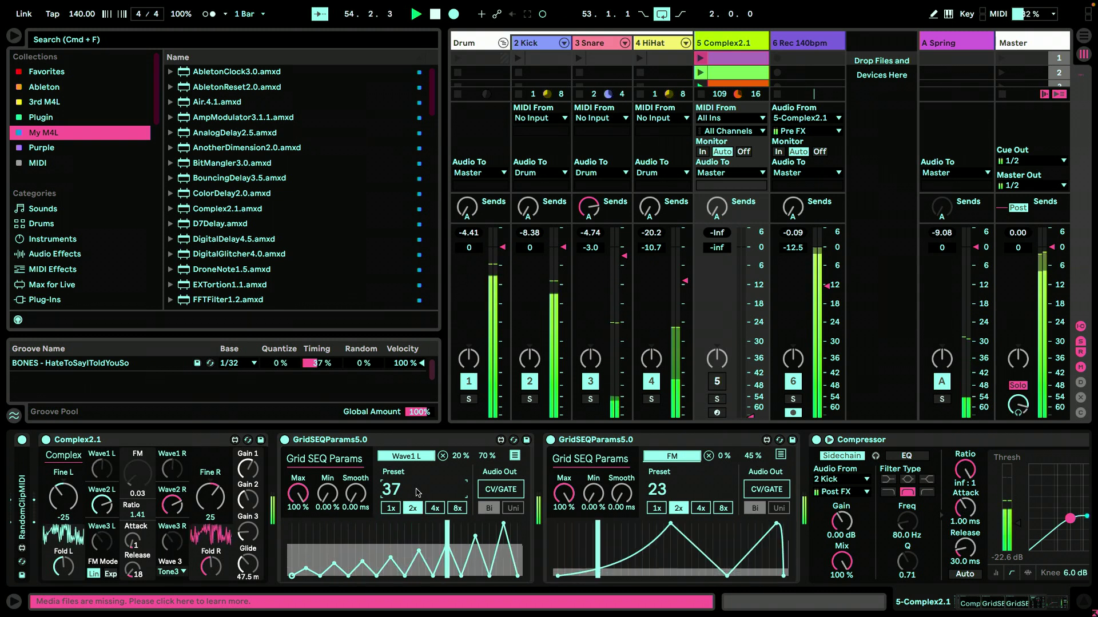
scroll(416, 493, up, 1)
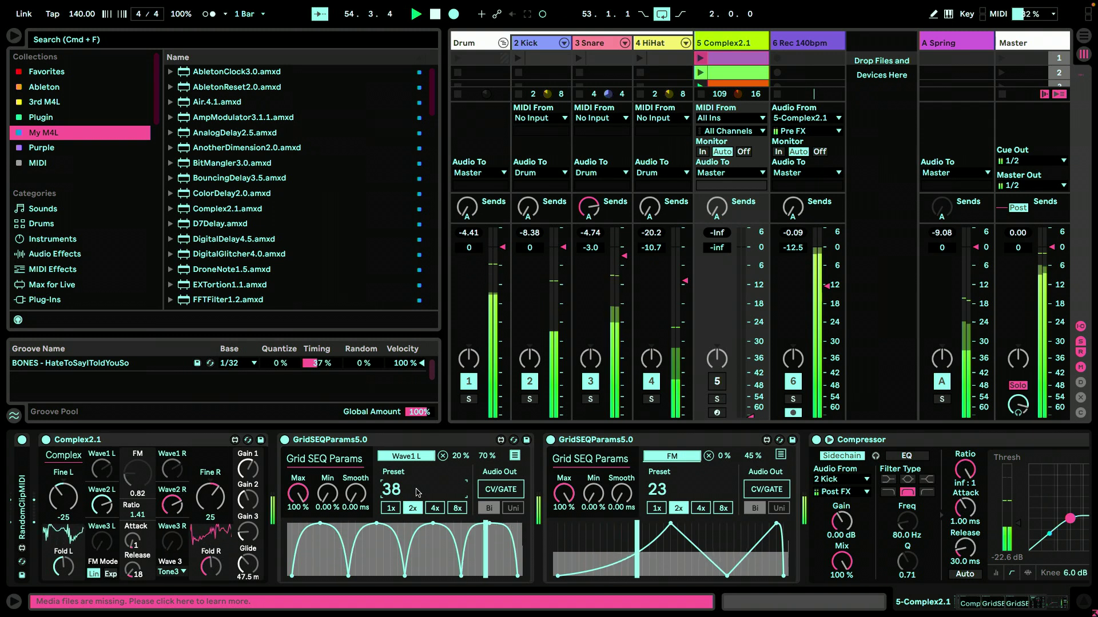
click(391, 508)
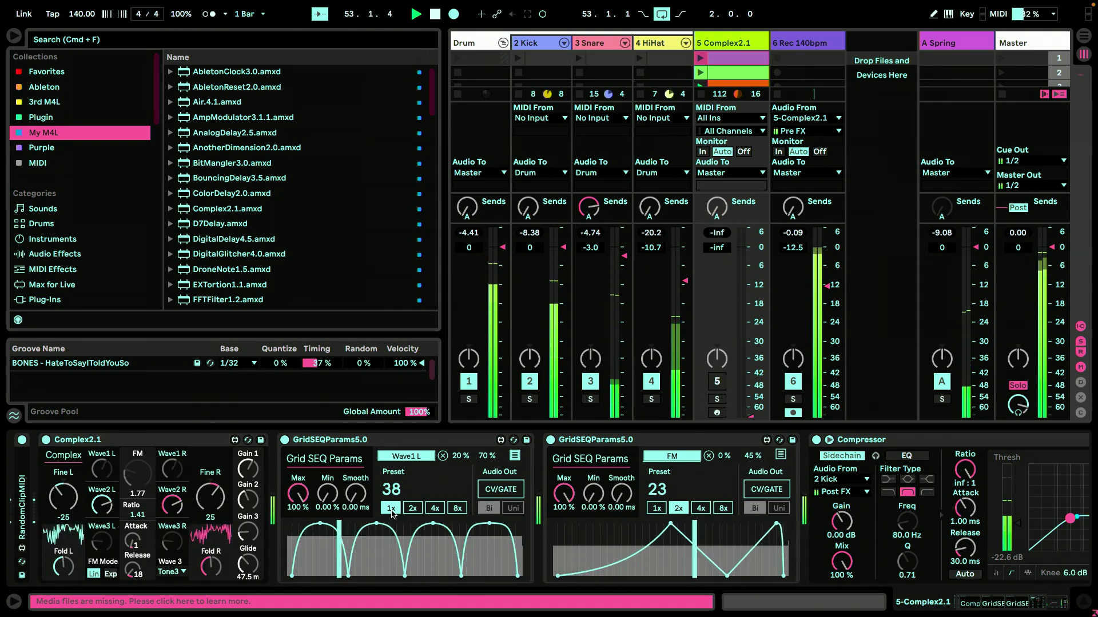
click(411, 509)
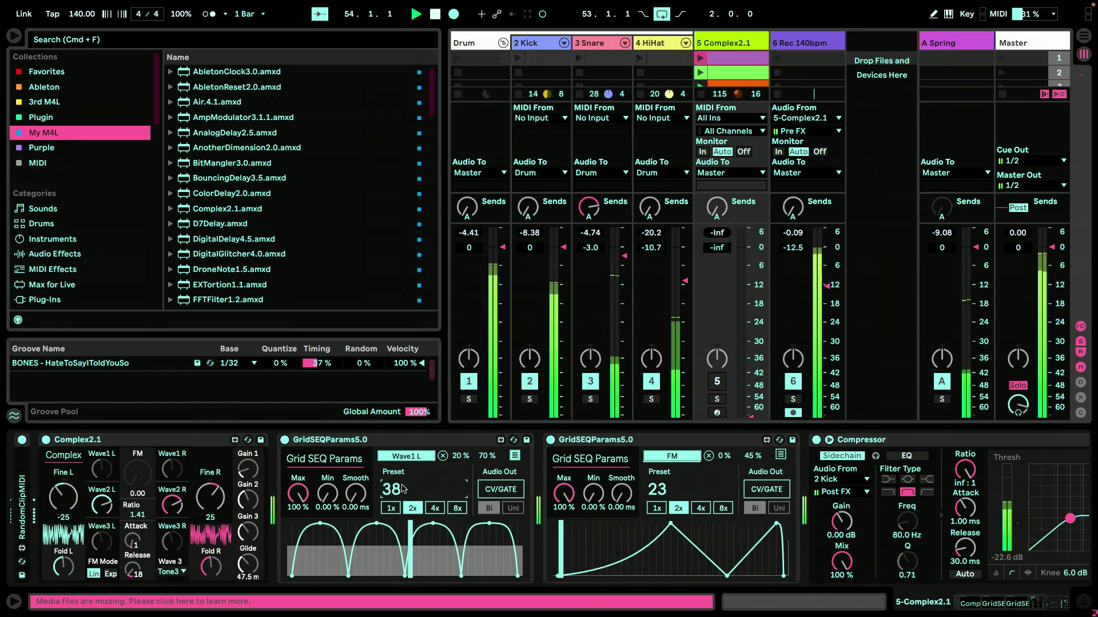
scroll(403, 488, up, 1)
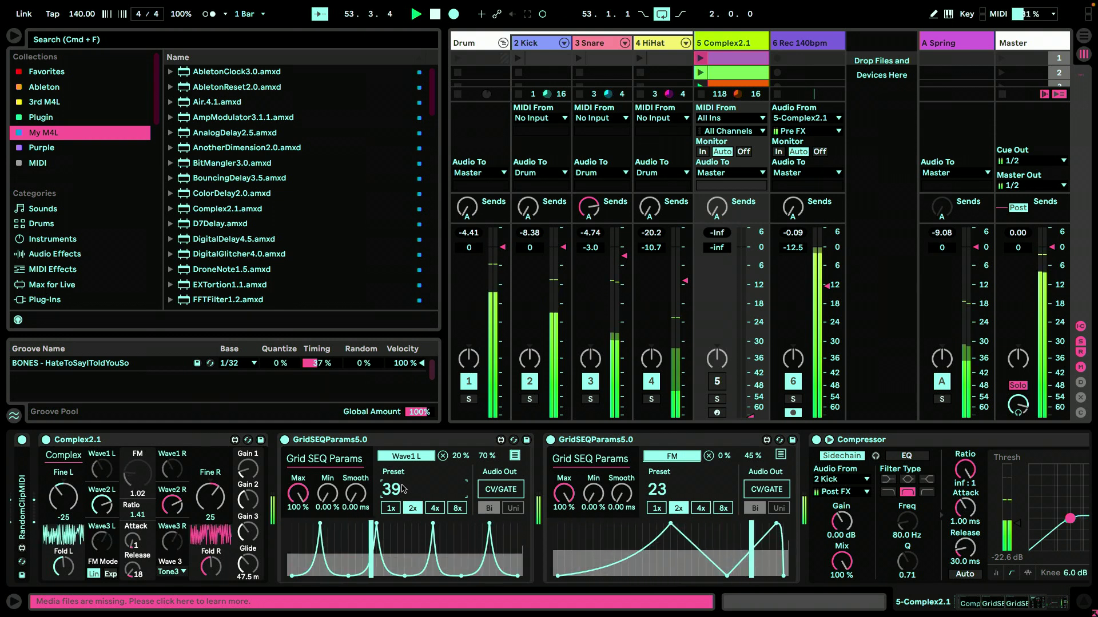
scroll(403, 489, up, 1)
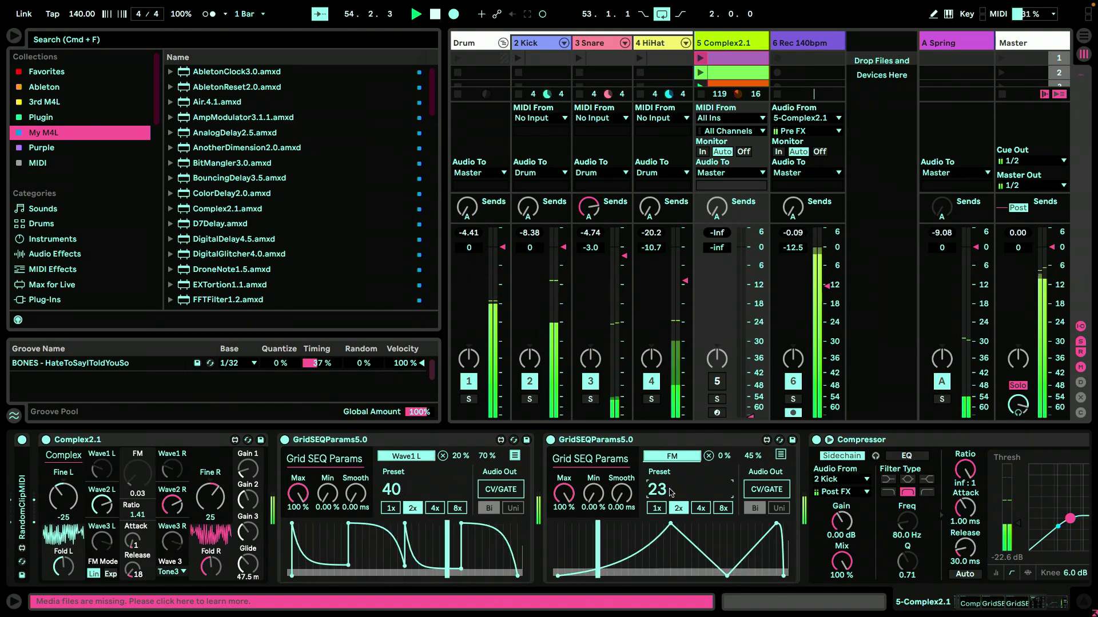
Set the FM sequencer to preset 24 with a 56% maximum and the synth's FM ratio to 5.90
scroll(671, 492, up, 1)
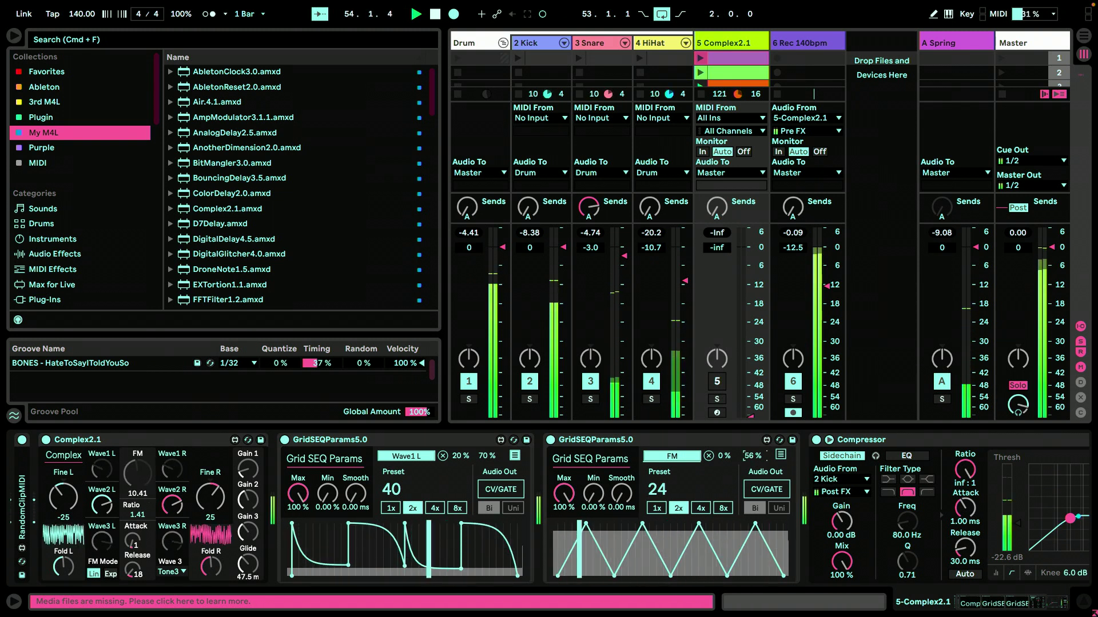
drag(141, 518, 140, 501)
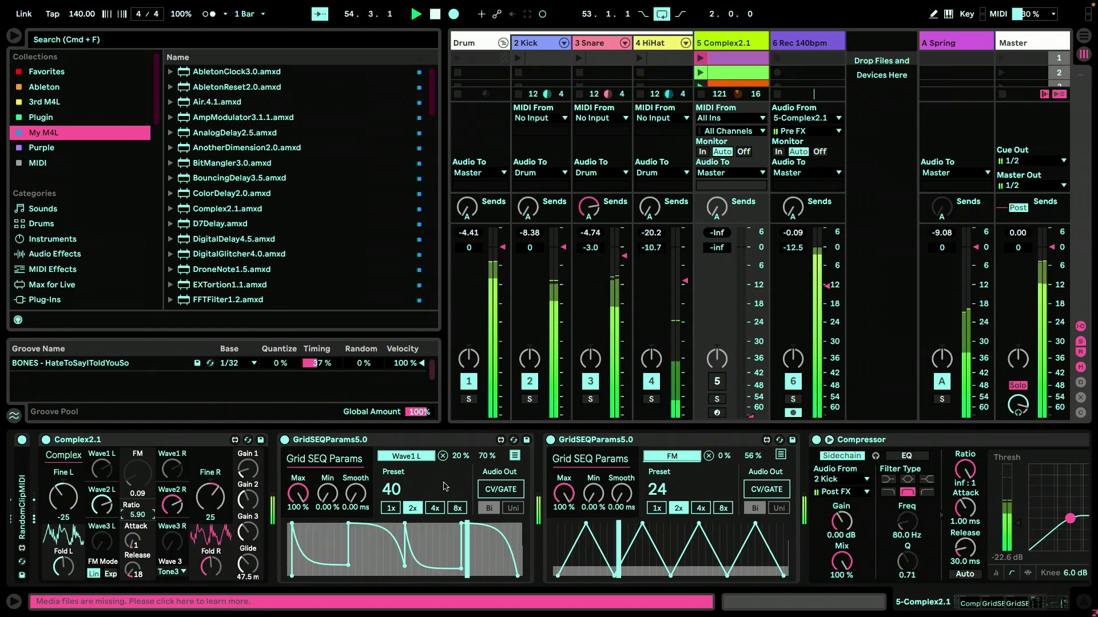
Advance the Wave1 L sequencer to preset 43 and lower the FM mapping's maximum to 14%
click(433, 449)
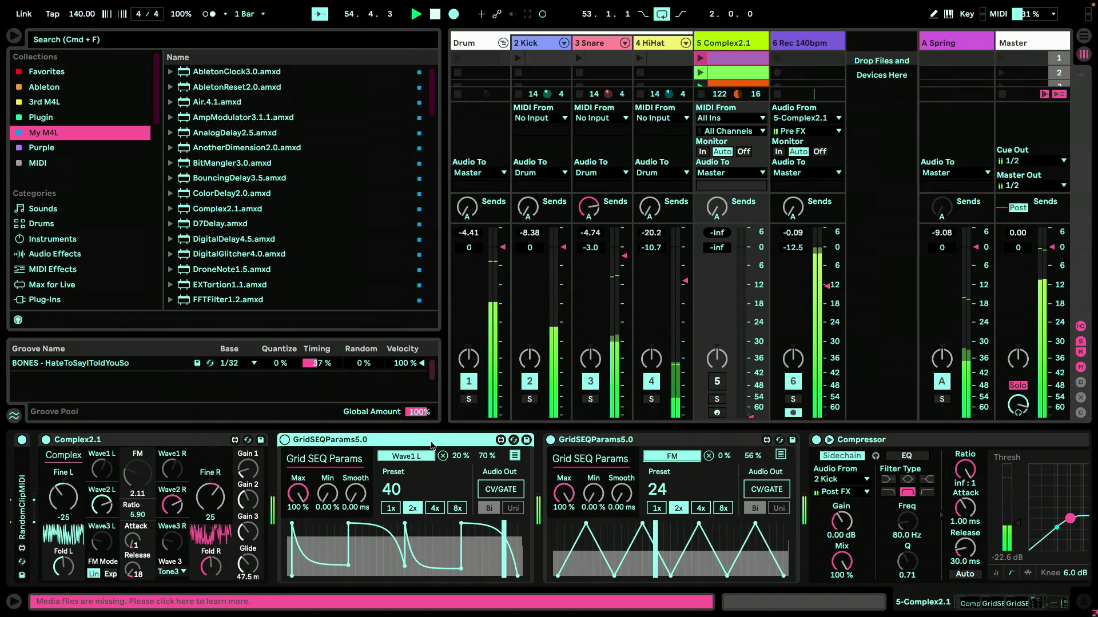
click(426, 489)
key(Up)
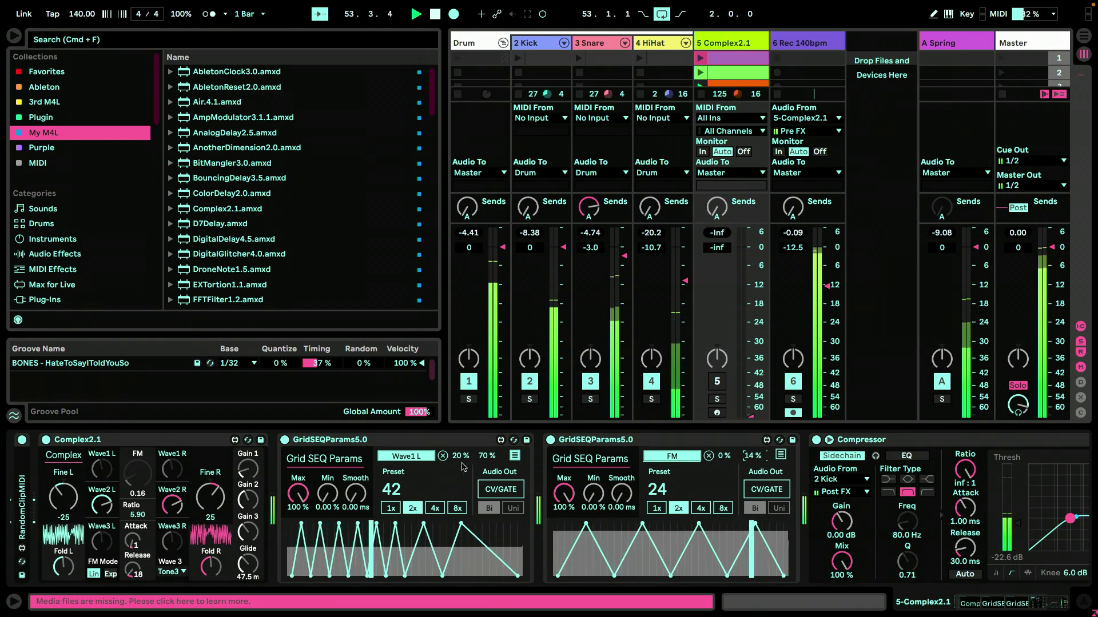
scroll(416, 494, up, 1)
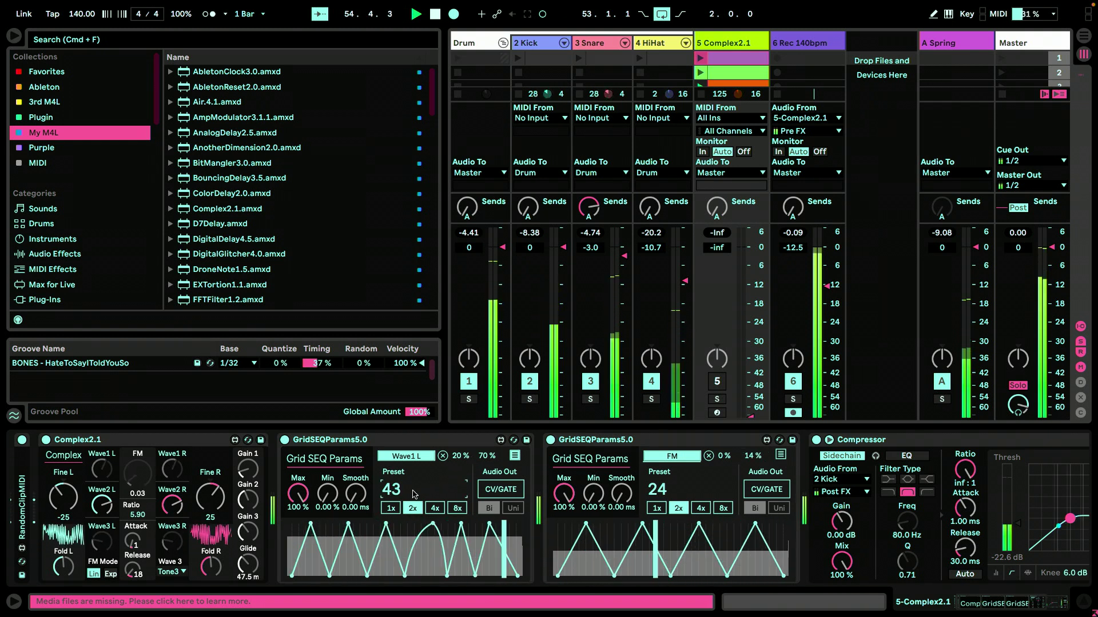
Reset the Snare track's Pitch device to 0 st and return to the Complex2.1 track's devices
click(597, 45)
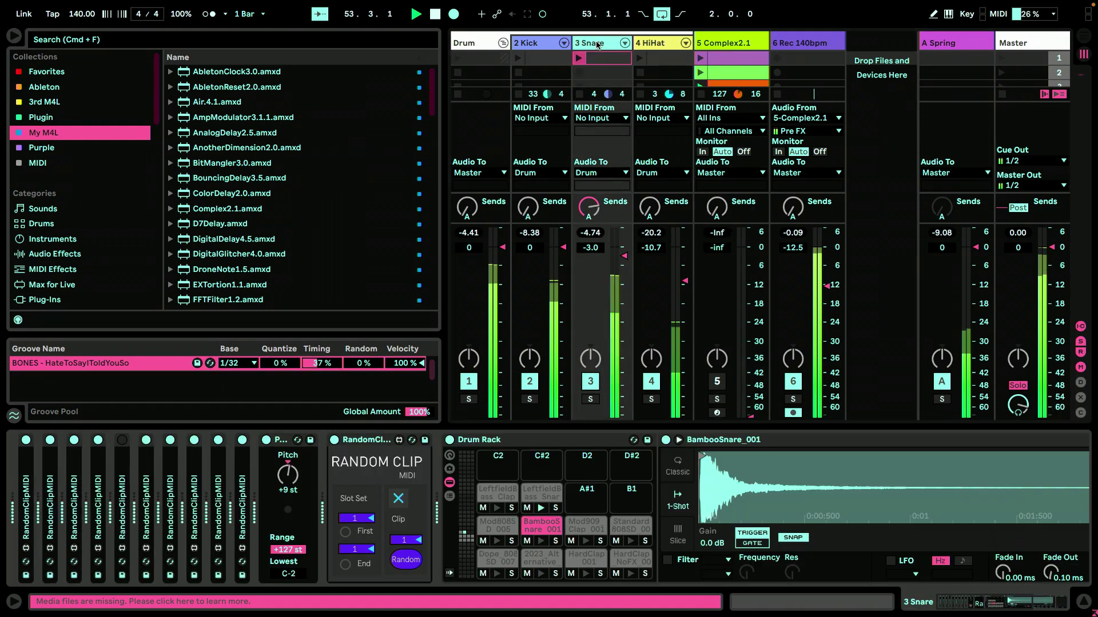
double_click(291, 483)
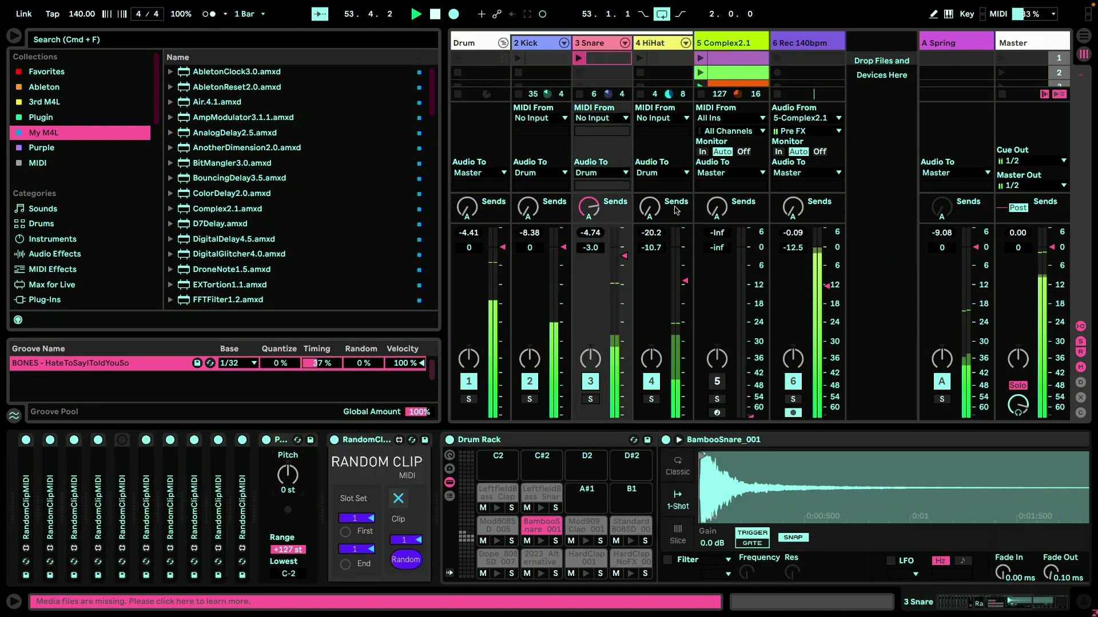
click(730, 45)
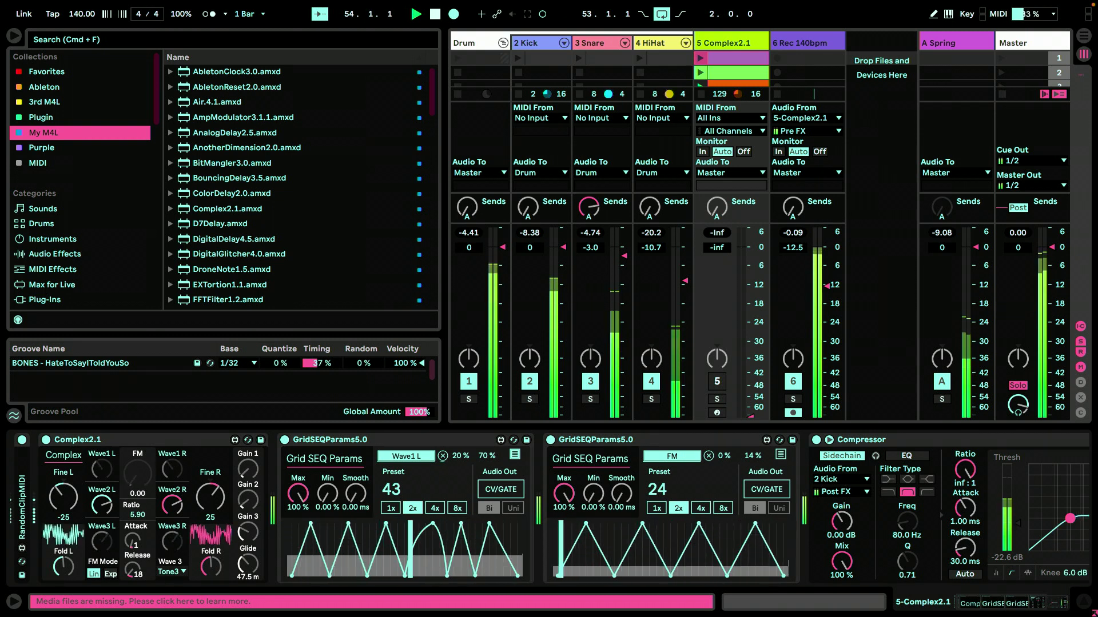
Set the Wave1 L sequencer to preset 44 and the FM sequencer to preset 26 at 4x with a 46% maximum
click(339, 445)
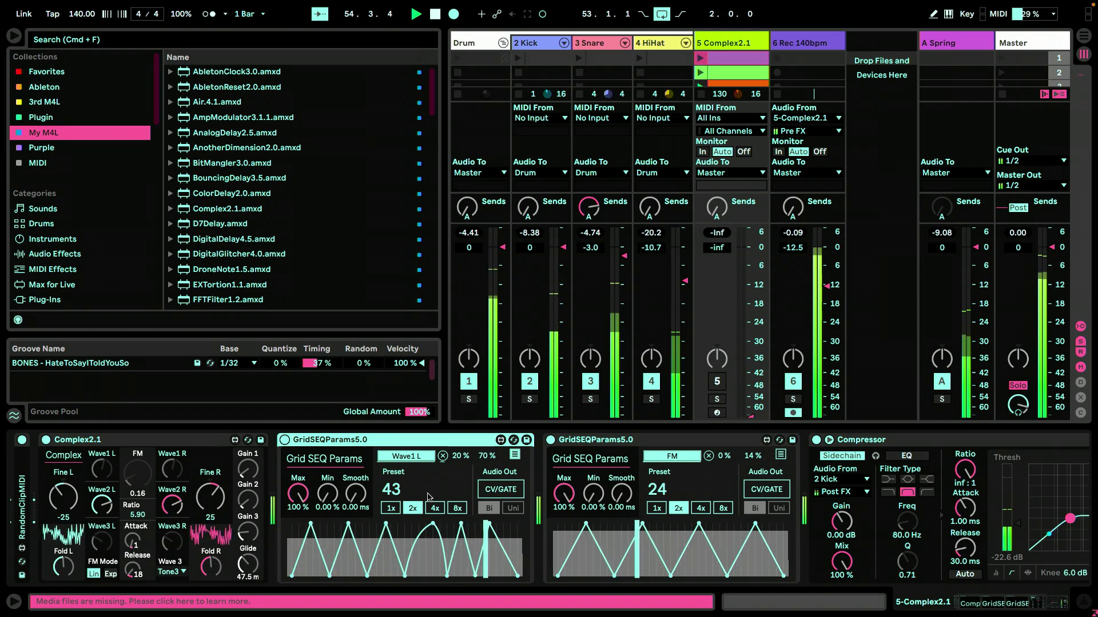
drag(430, 500, 430, 497)
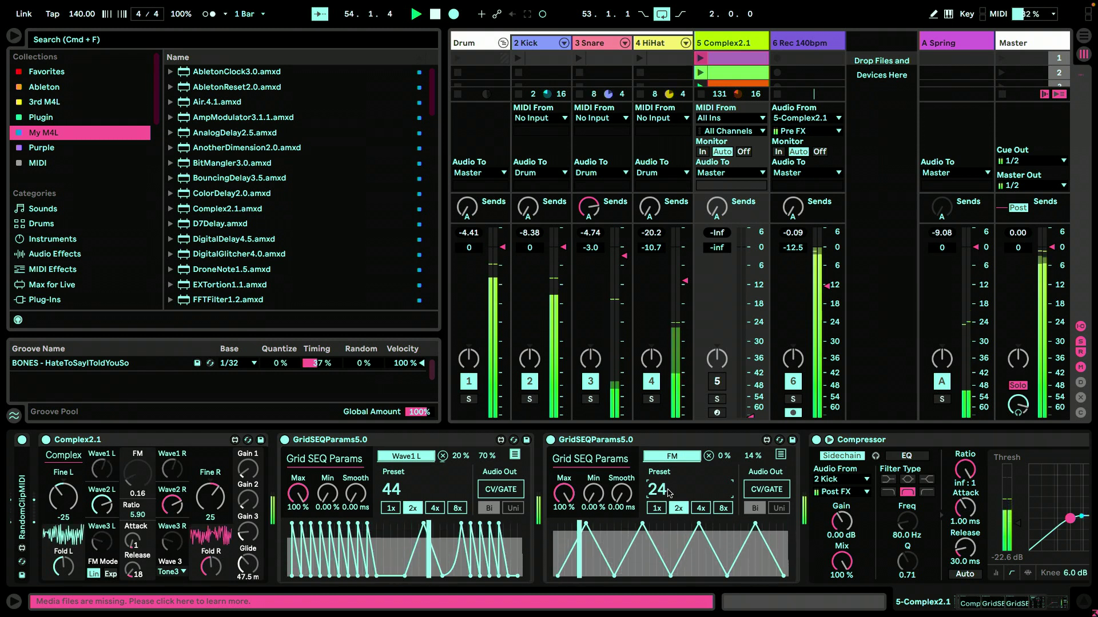
scroll(668, 492, up, 1)
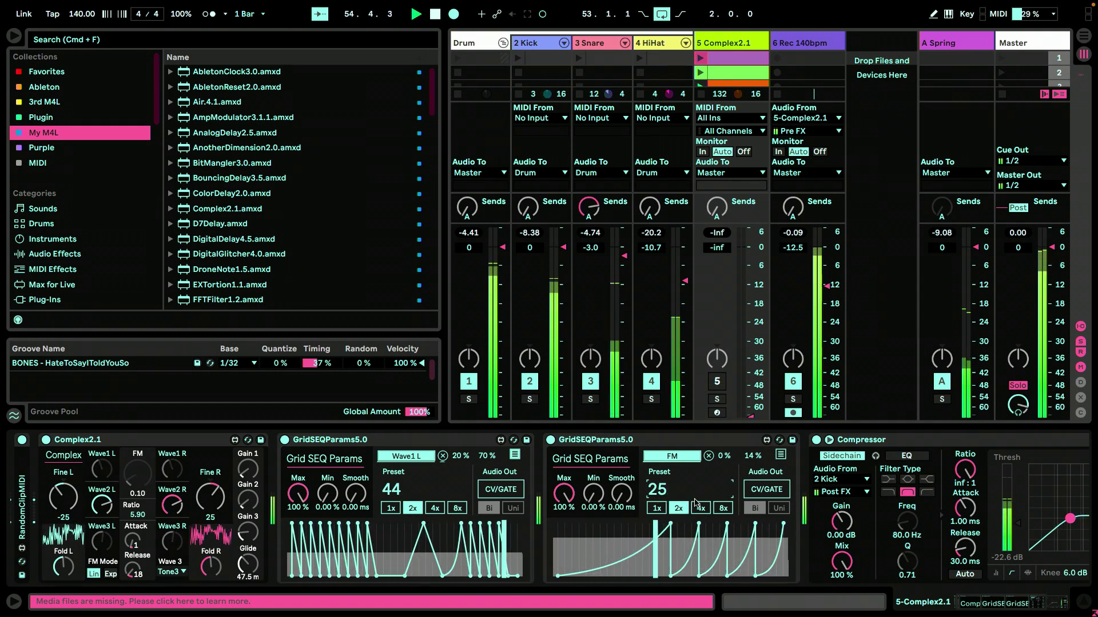
drag(663, 489, 664, 488)
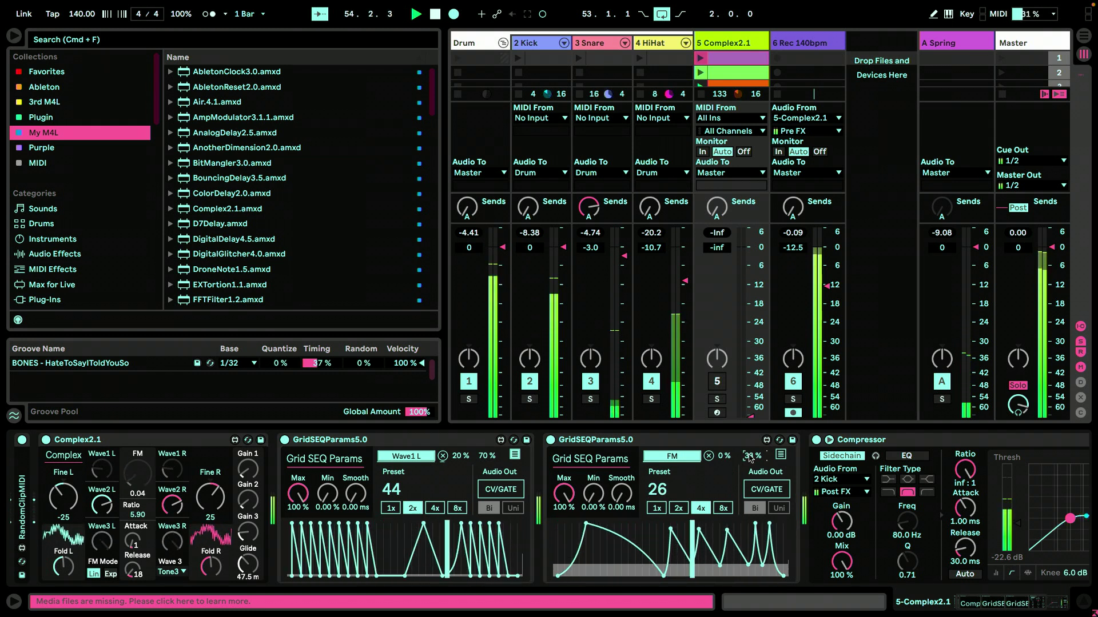
drag(750, 457, 750, 446)
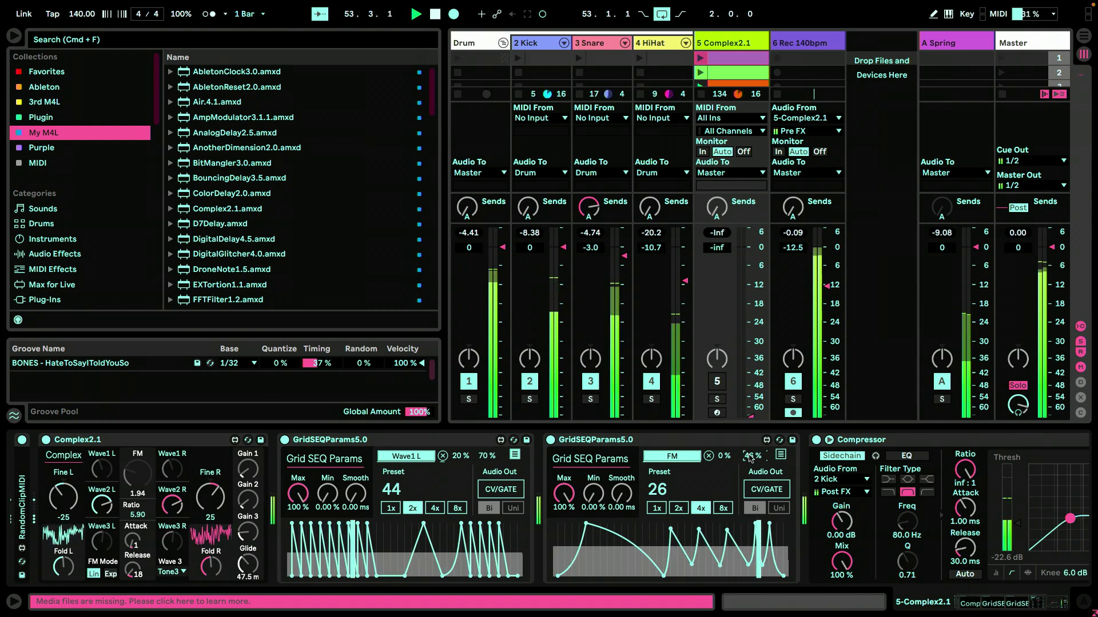
Advance the Wave1 L sequencer through its presets to number 47
click(383, 492)
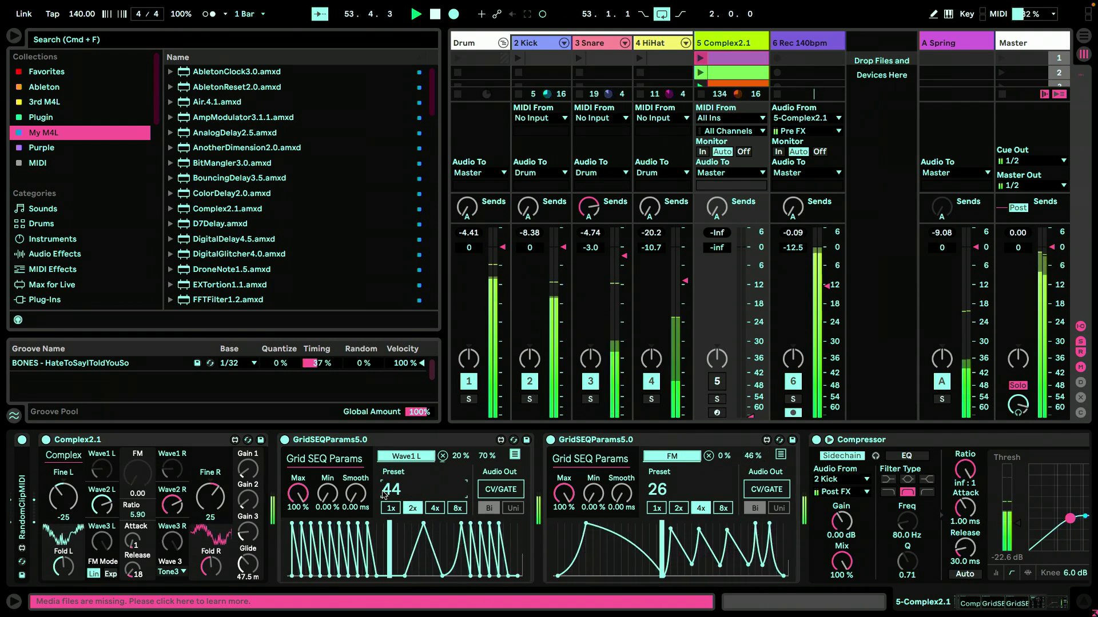
key(Up)
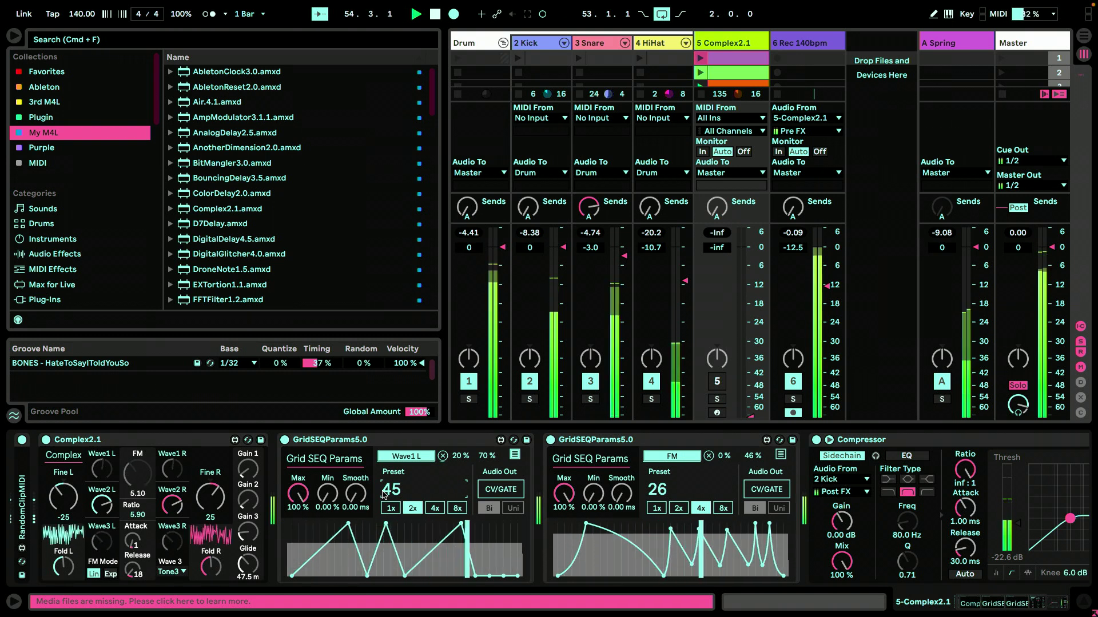
scroll(383, 492, up, 1)
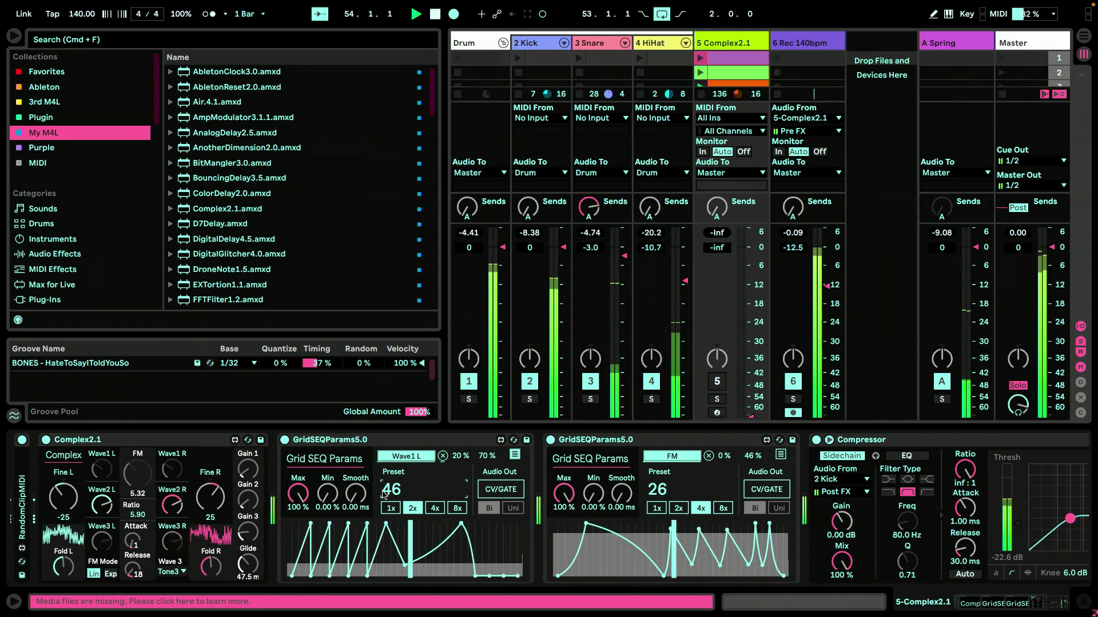
scroll(382, 495, up, 1)
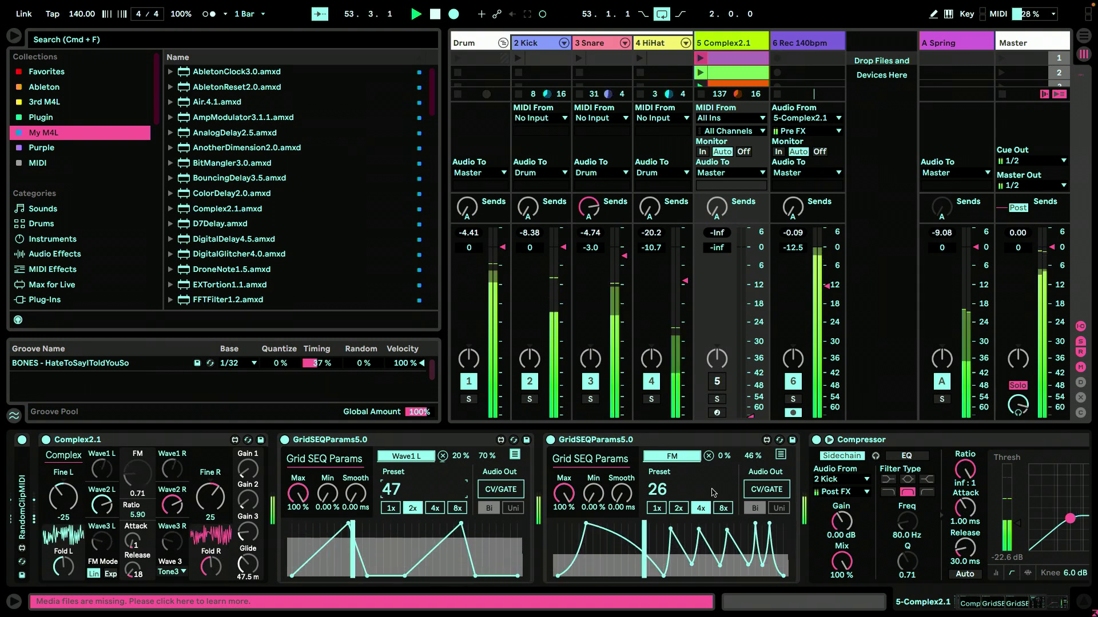
Set the FM sequencer to preset 27 at 1x and advance the Wave1 L sequencer to preset 50
click(679, 509)
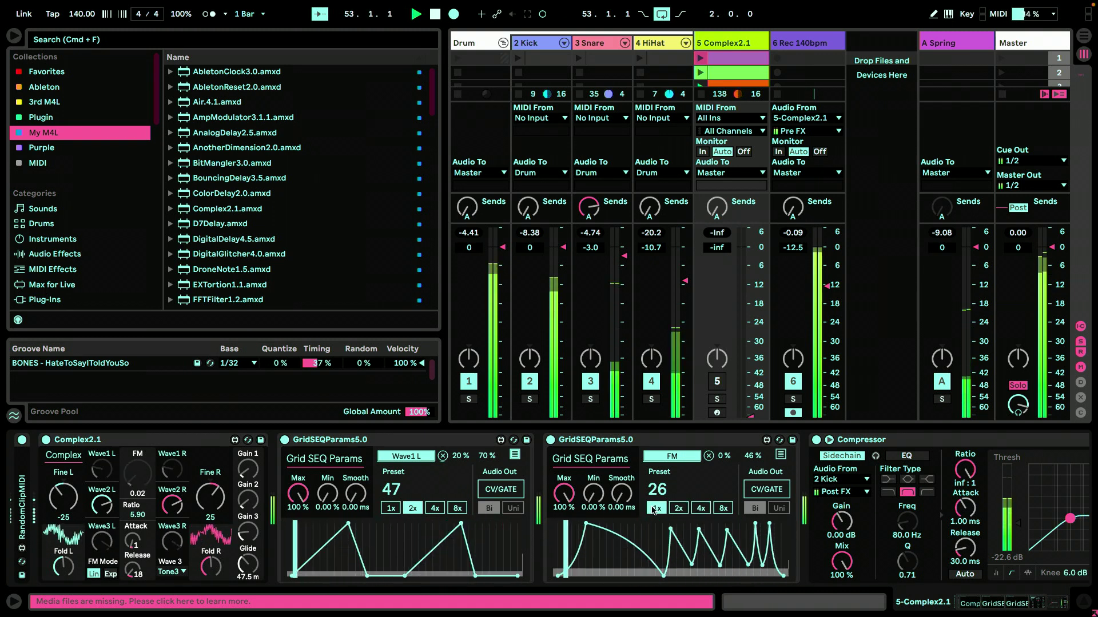
click(655, 508)
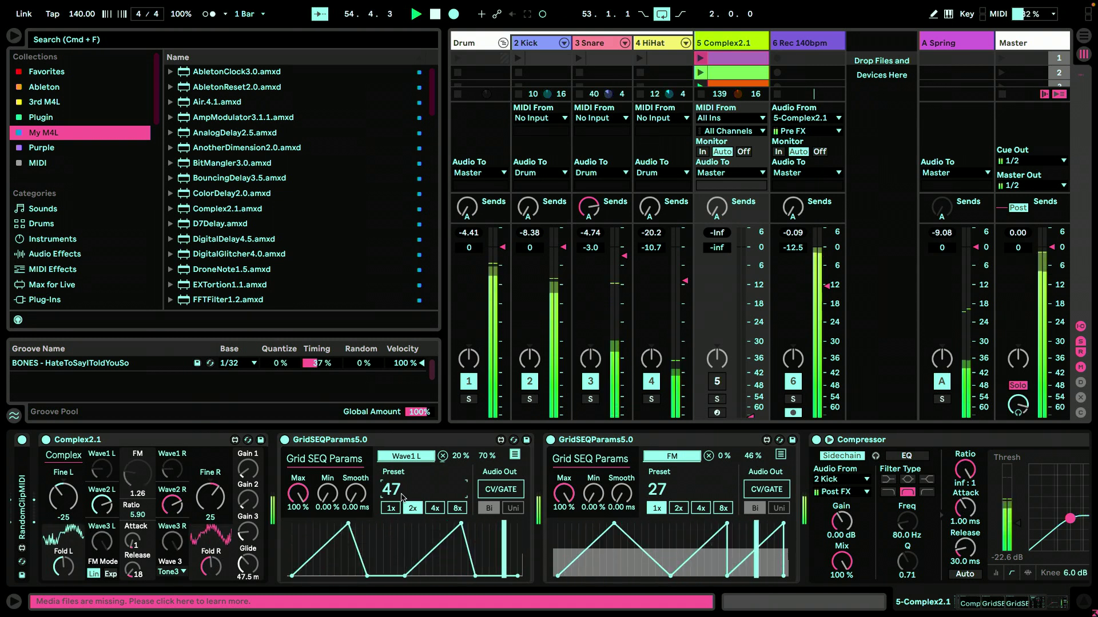
scroll(402, 497, up, 1)
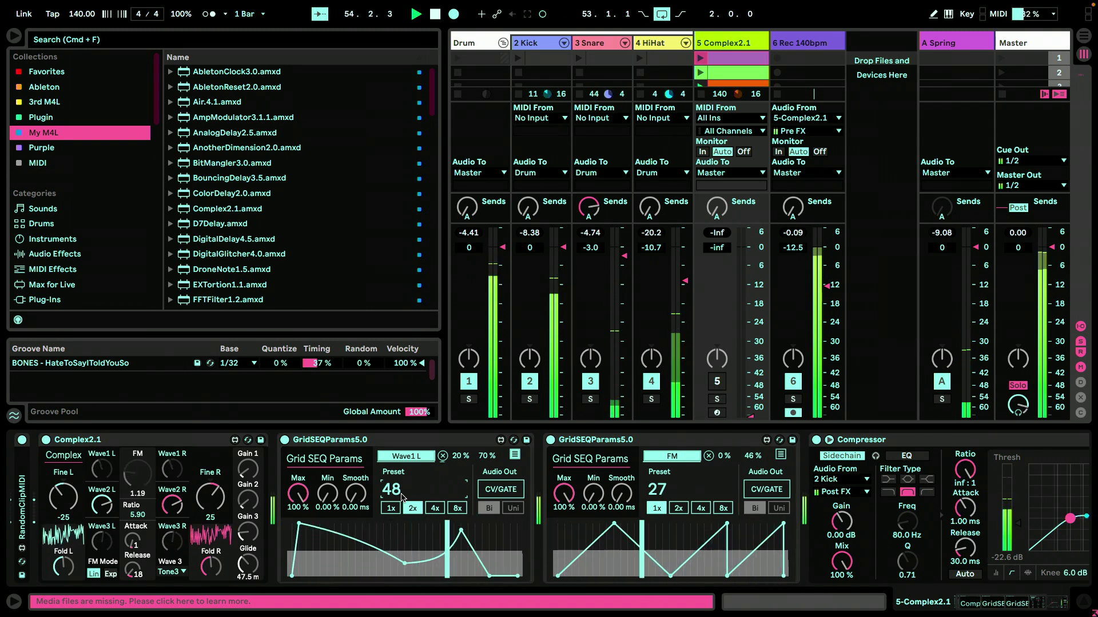
scroll(402, 496, up, 1)
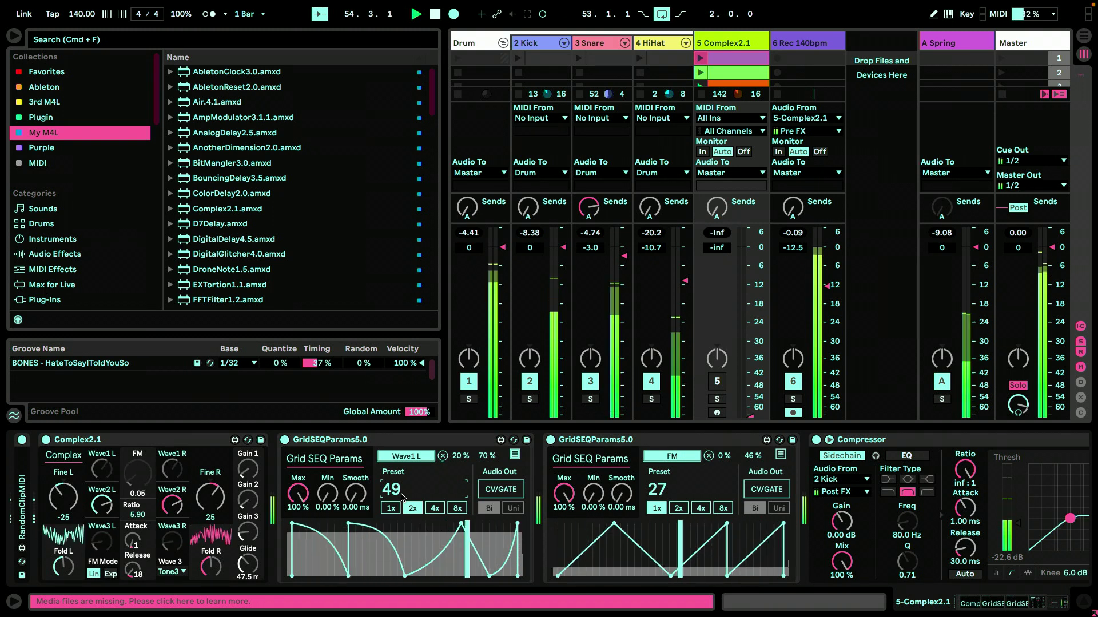
scroll(402, 496, up, 1)
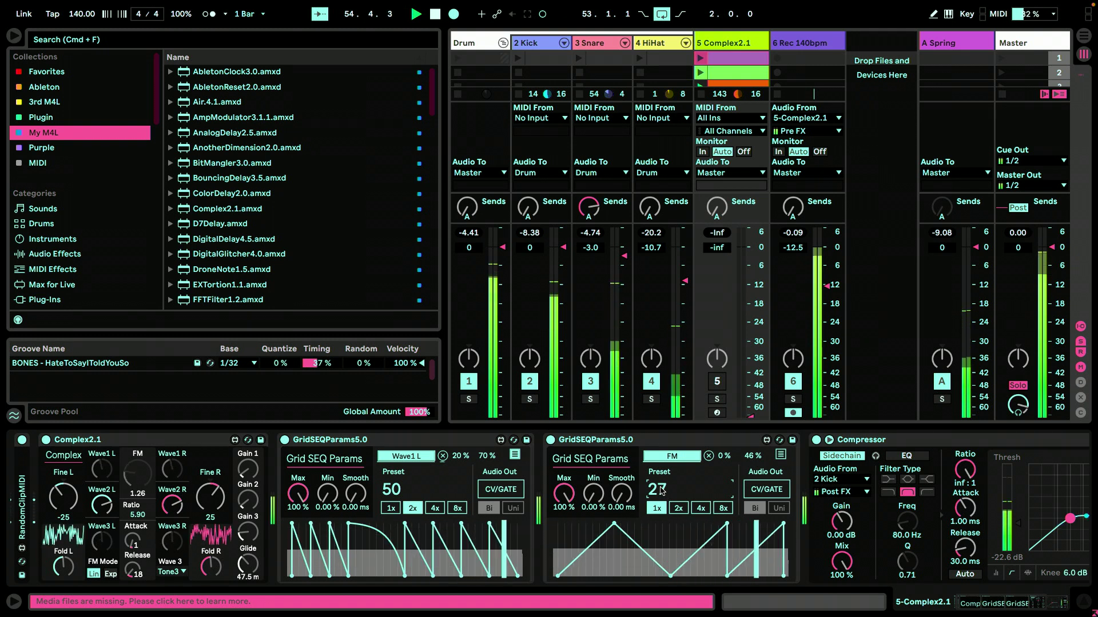
Set the FM sequencer to preset 28 at 2x with a 66% maximum and advance the Wave1 L sequencer to preset 52
scroll(662, 491, up, 1)
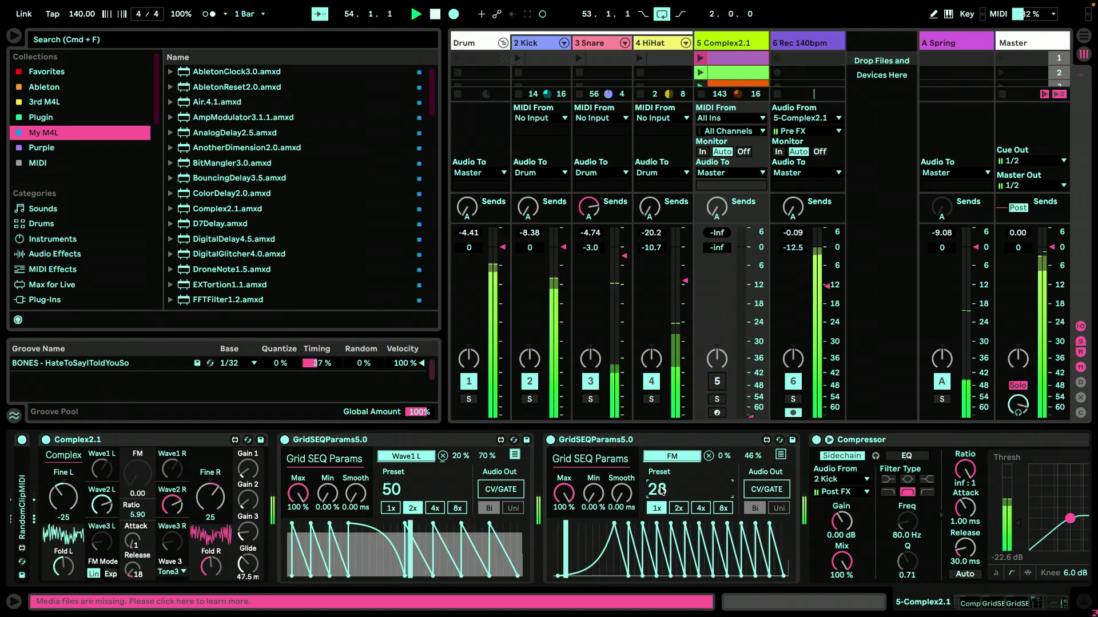
click(678, 509)
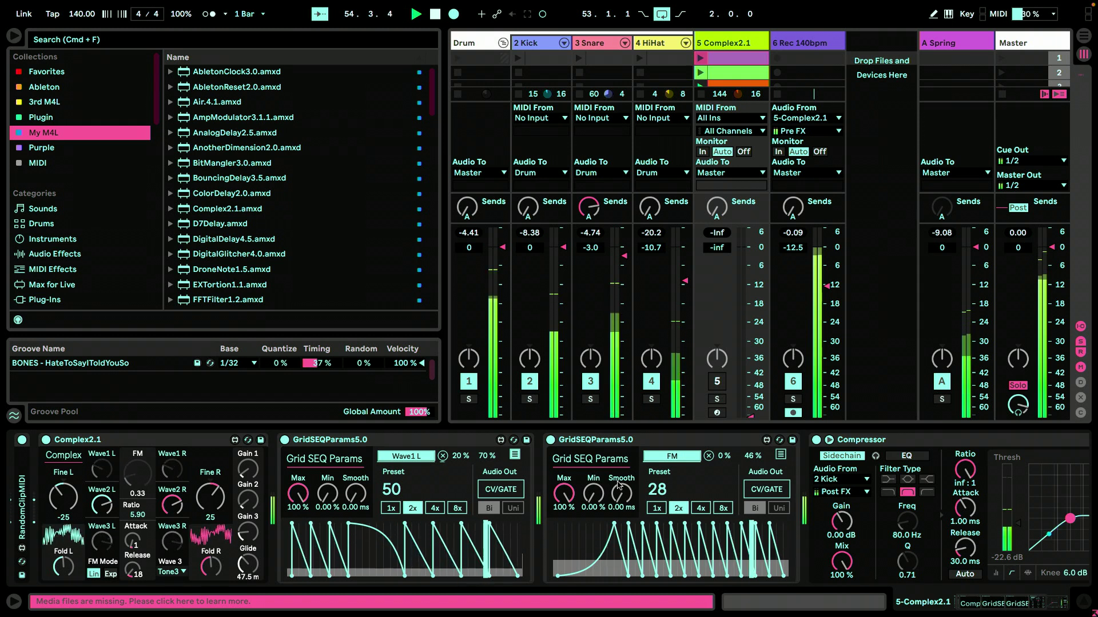
drag(752, 455, 752, 433)
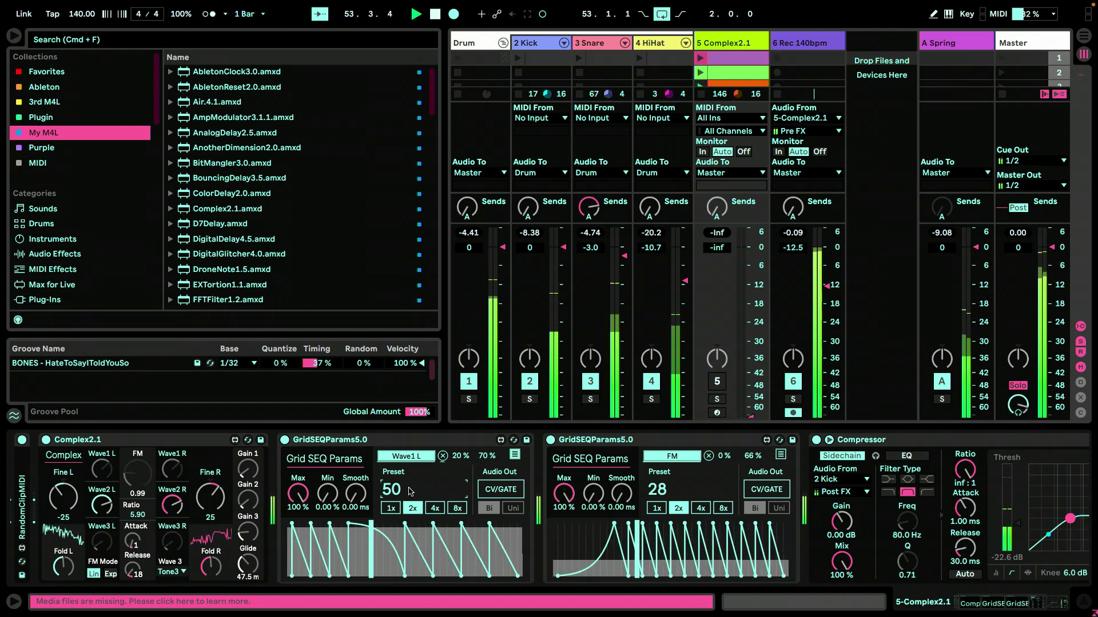
scroll(410, 492, up, 1)
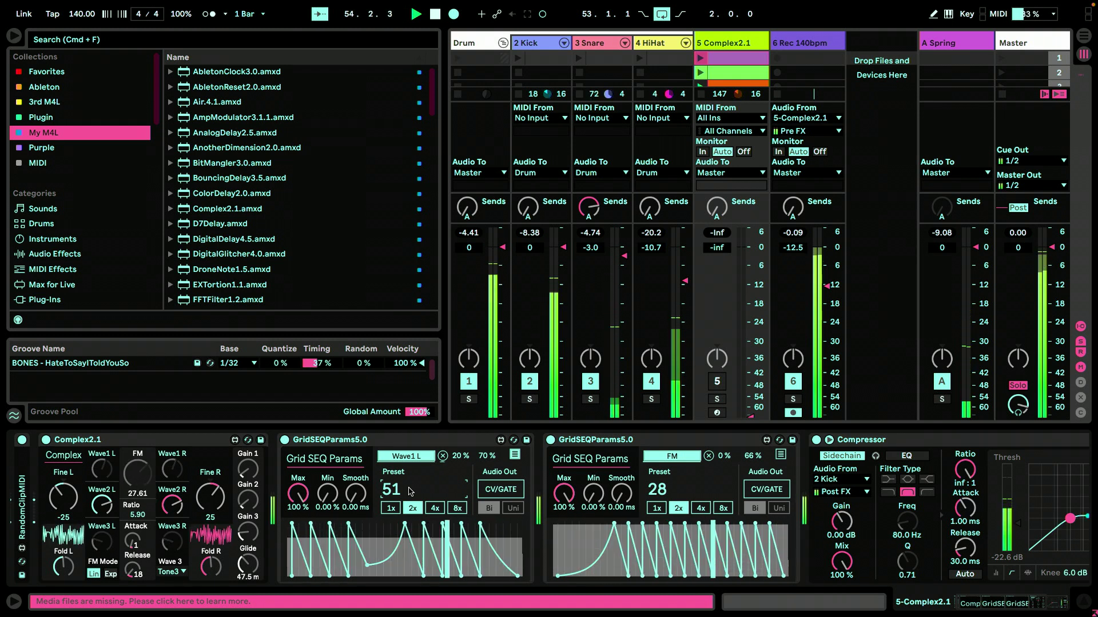
scroll(409, 491, up, 1)
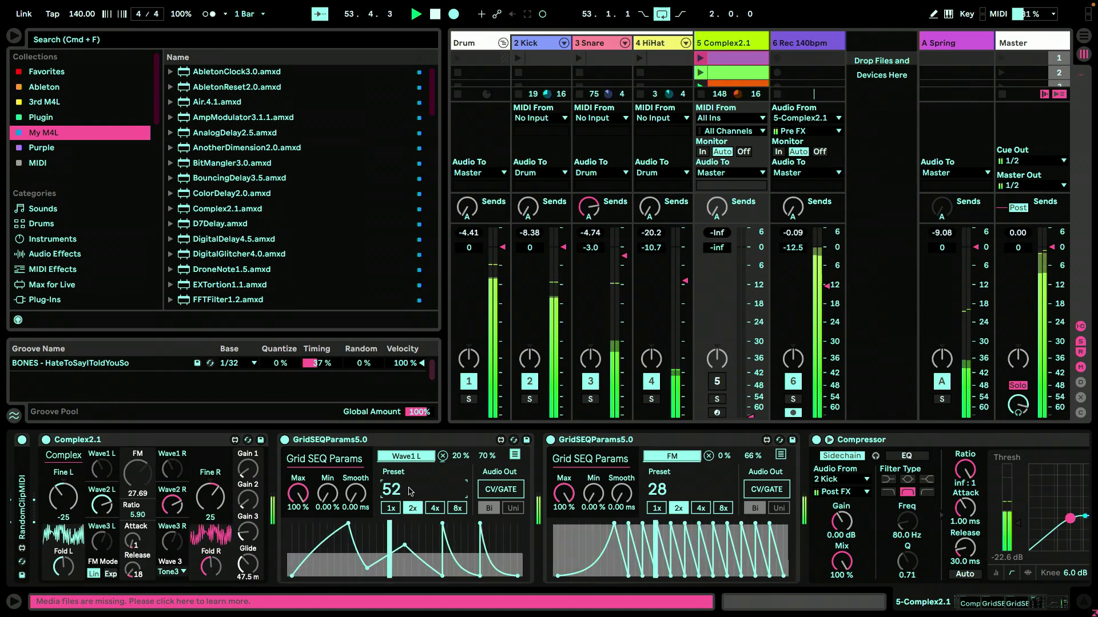
Advance the Wave1 L sequencer to preset 53 and set the FM sequencer to preset 28
scroll(410, 491, up, 1)
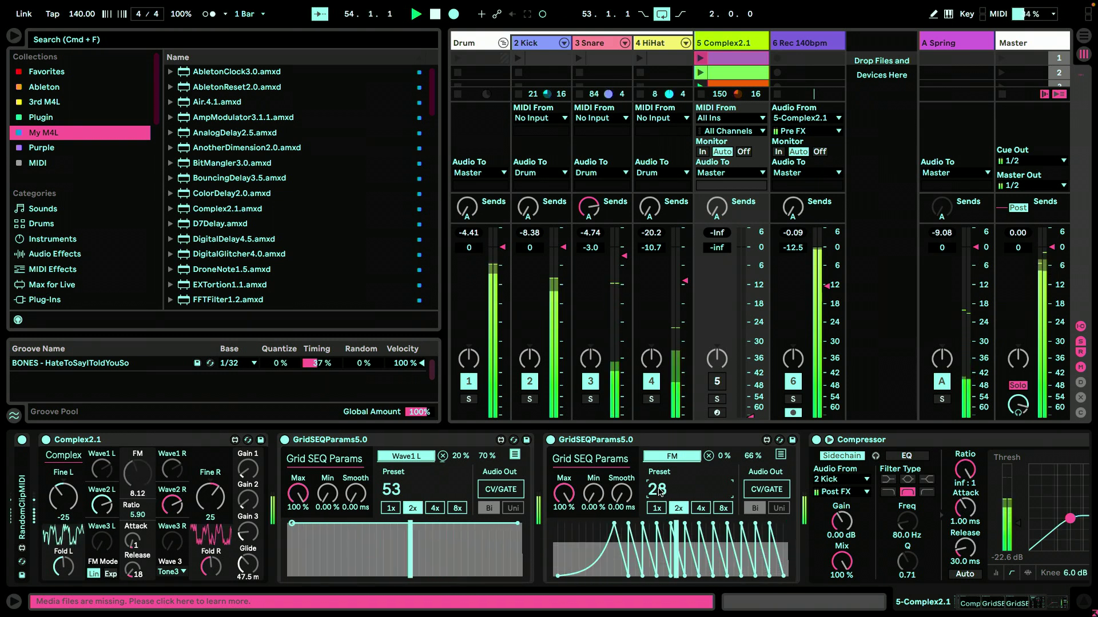
drag(661, 493, 660, 501)
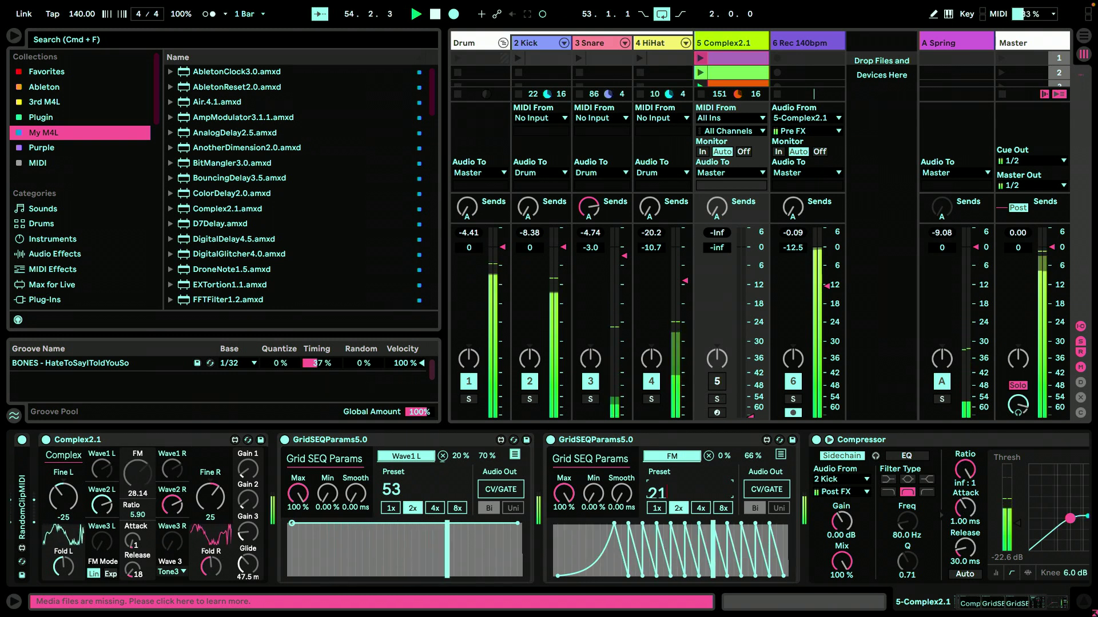
text(28)
key(Return)
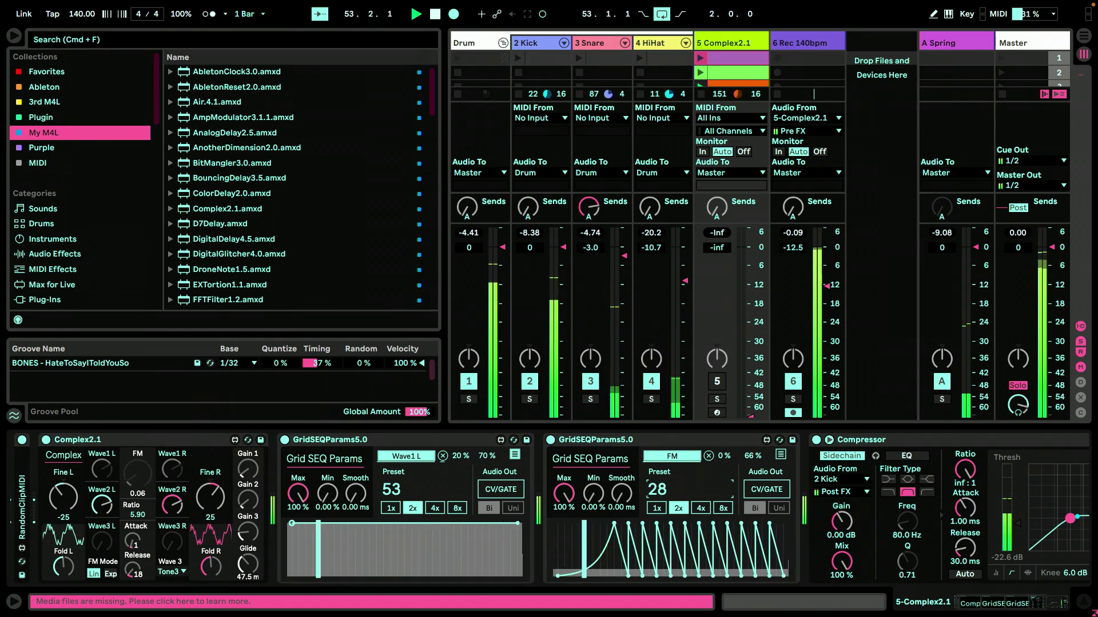
click(685, 444)
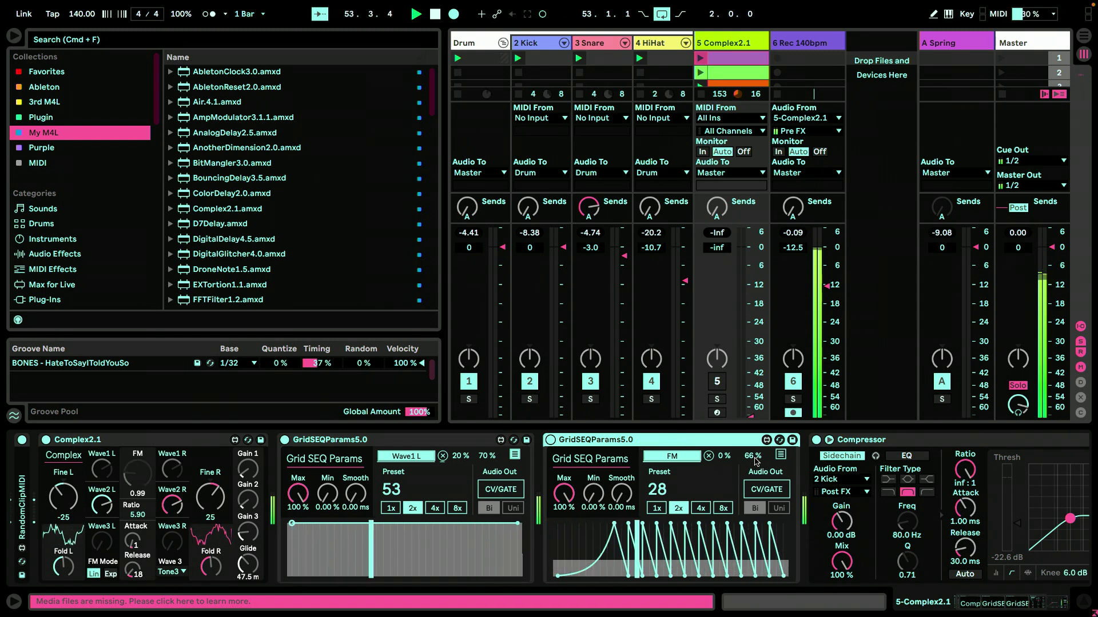
Lower the maximum of the FM sequencer's mapping range to 5%
drag(754, 460, 755, 463)
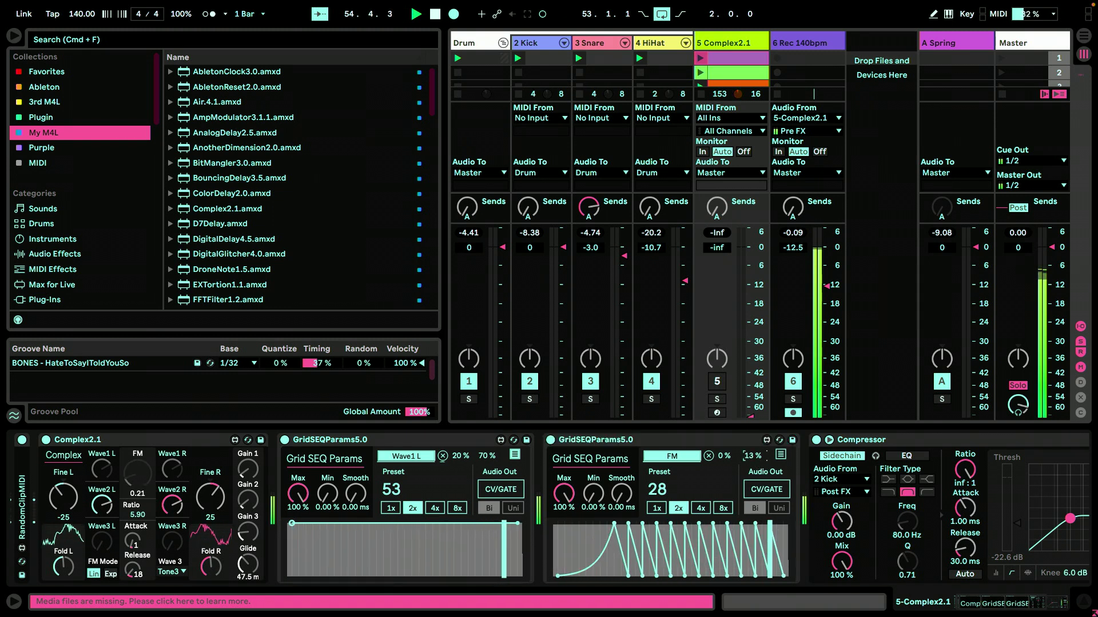
text(5)
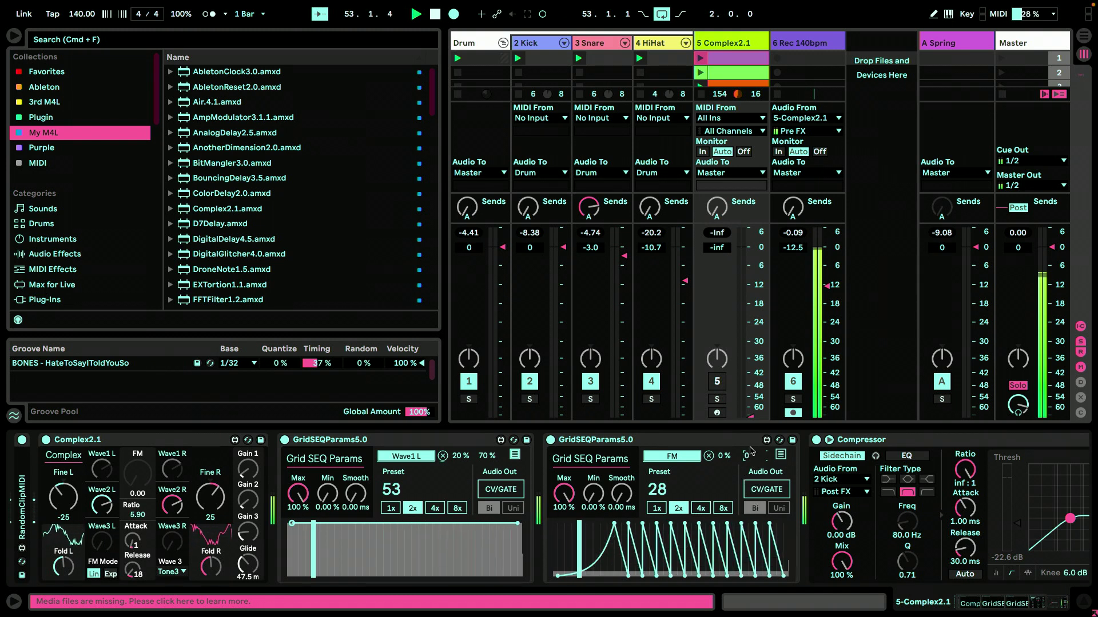
click(730, 439)
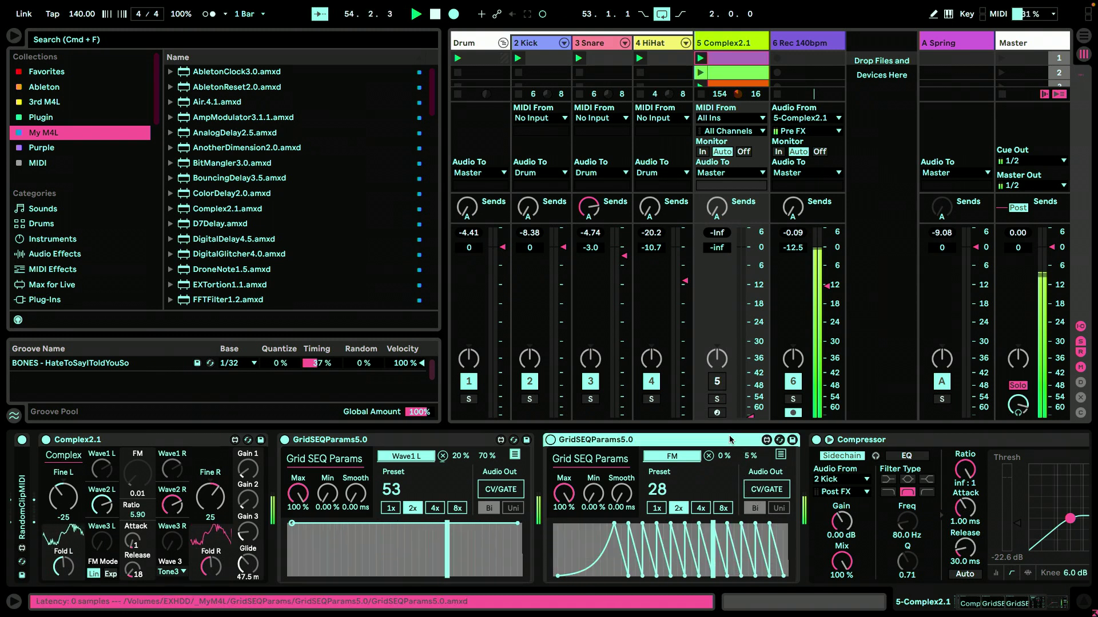